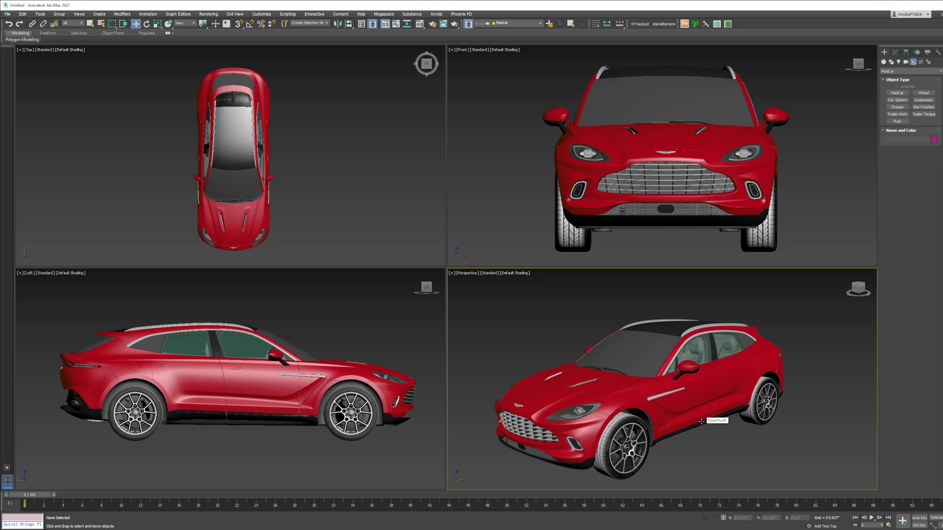
- Create a MadCar helper box over the car in the top view
{"action": "scroll", "coordinate": [738, 385], "scroll_direction": "down", "scroll_amount": 4}
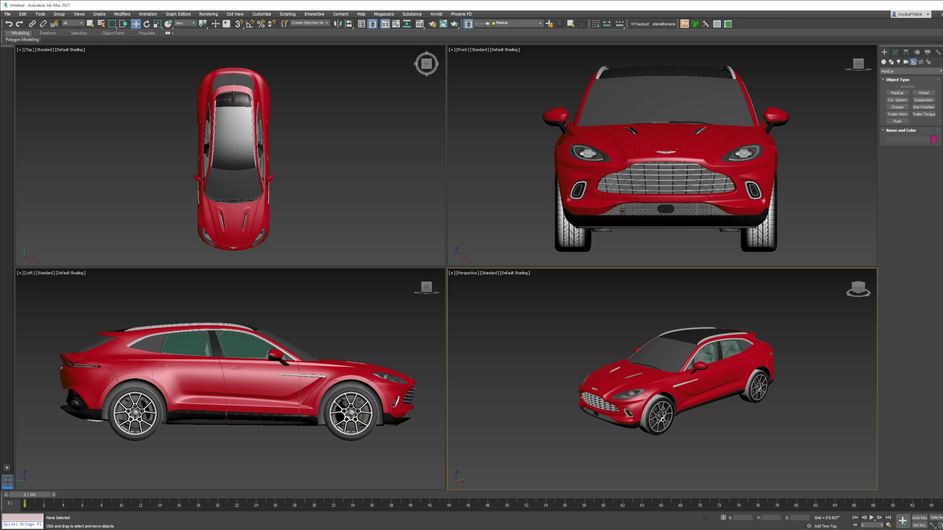
{"action": "left_click", "coordinate": [897, 92]}
{"action": "scroll", "coordinate": [287, 117], "scroll_direction": "down", "scroll_amount": 2}
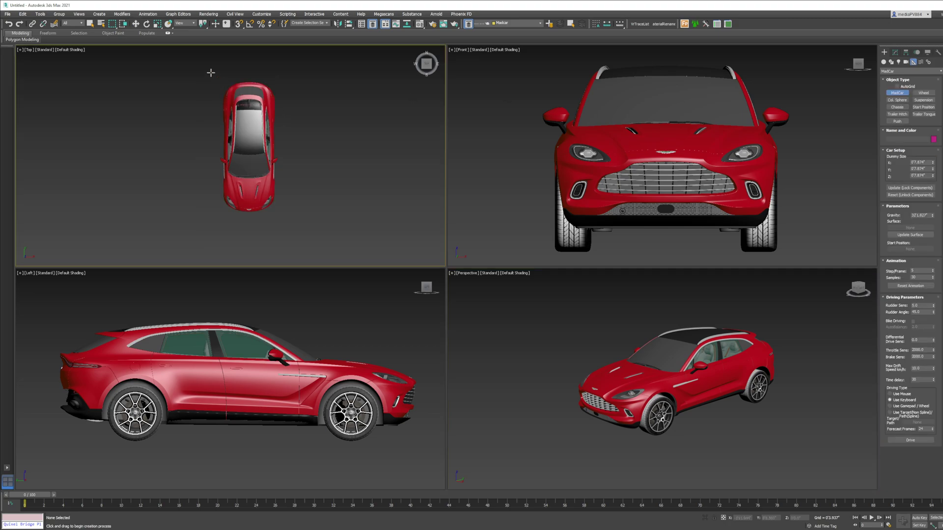
{"action": "left_click_drag", "start_coordinate": [210, 73], "coordinate": [264, 200]}
- Move the MadCar helper so it is centred on the car horizontally and surrounds it vertically
{"action": "key", "text": "w"}
{"action": "scroll", "coordinate": [258, 152], "scroll_direction": "down", "scroll_amount": 3}
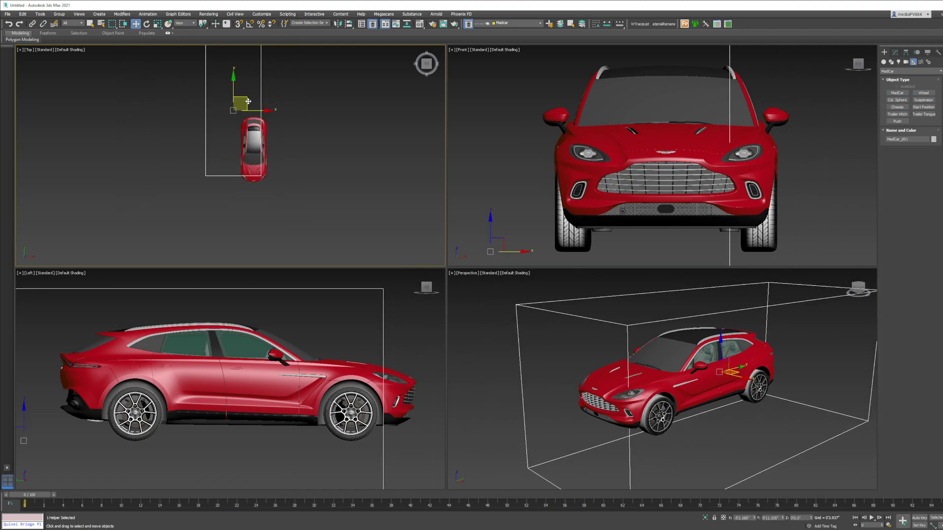
{"action": "left_click_drag", "start_coordinate": [248, 101], "coordinate": [267, 141]}
{"action": "scroll", "coordinate": [251, 373], "scroll_direction": "down", "scroll_amount": 2}
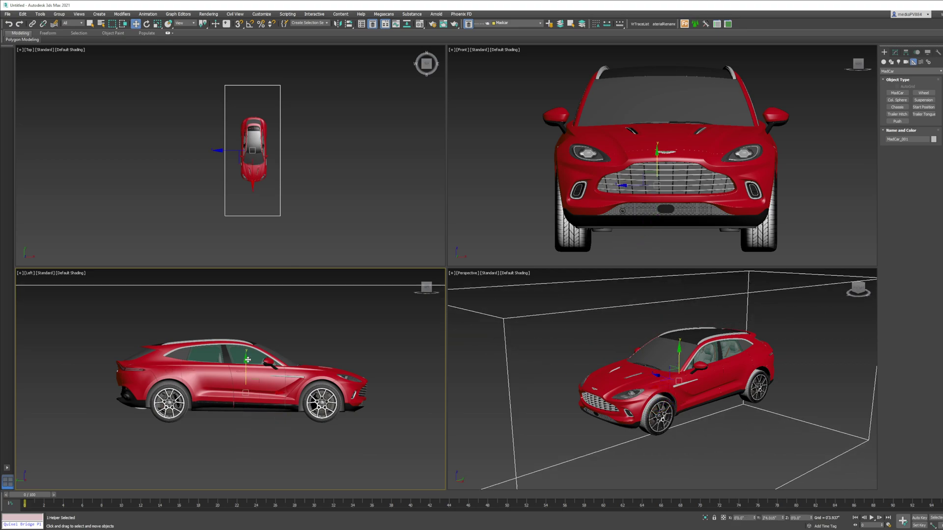
{"action": "left_click_drag", "start_coordinate": [247, 360], "coordinate": [248, 349]}
{"action": "scroll", "coordinate": [246, 352], "scroll_direction": "down", "scroll_amount": 2}
- Reduce the MadCar helper's X, Y and Z dummy size so the box encloses the car more closely, then deselect it
{"action": "left_click", "coordinate": [895, 52]}
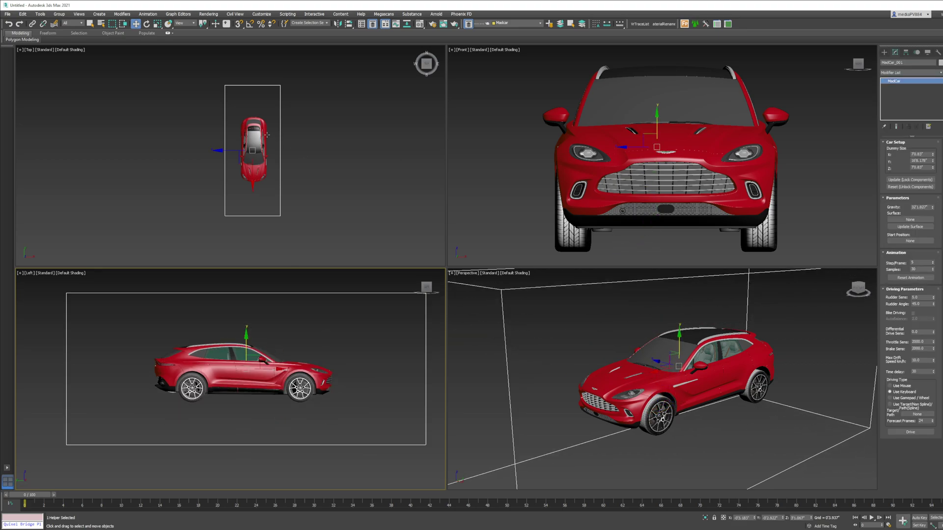
{"action": "left_click_drag", "start_coordinate": [932, 162], "coordinate": [933, 185]}
{"action": "scroll", "coordinate": [617, 318], "scroll_direction": "down", "scroll_amount": 5}
{"action": "mouse_move", "coordinate": [653, 338]}
{"action": "middle_mouse_down", "text": "alt"}
{"action": "mouse_move", "coordinate": [675, 355]}
{"action": "mouse_move", "coordinate": [665, 351]}
{"action": "middle_mouse_up", "text": "alt"}
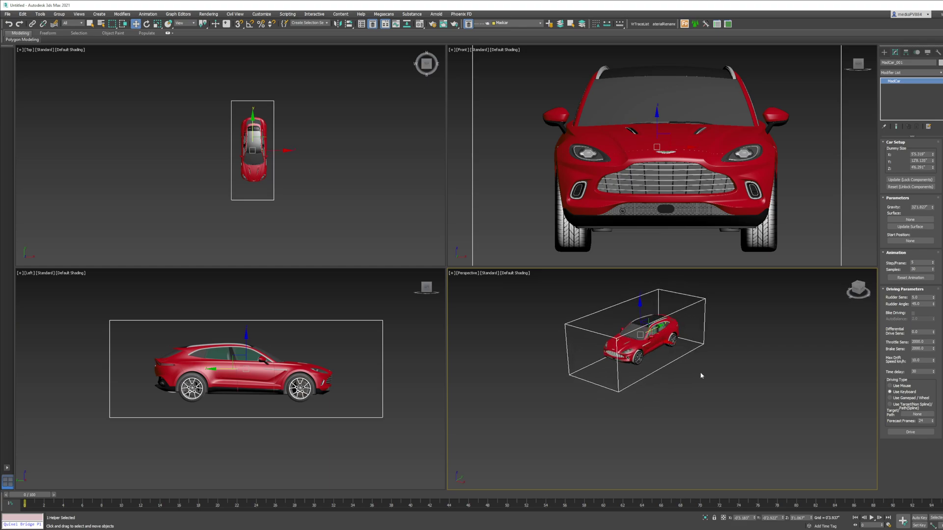
{"action": "left_click", "coordinate": [716, 388]}
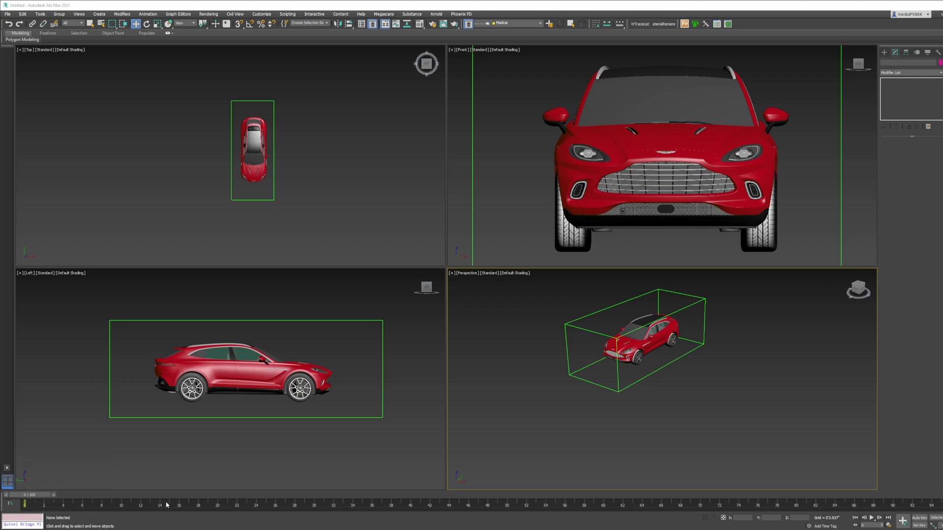
- Create a Chassis helper beside the car in the perspective view
{"action": "scroll", "coordinate": [634, 346], "scroll_direction": "up", "scroll_amount": 3}
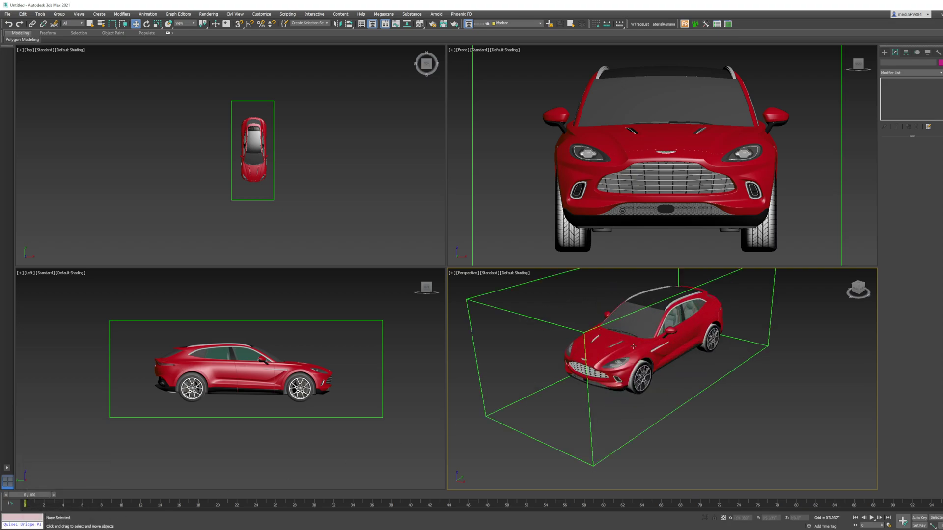
{"action": "left_click", "coordinate": [884, 52]}
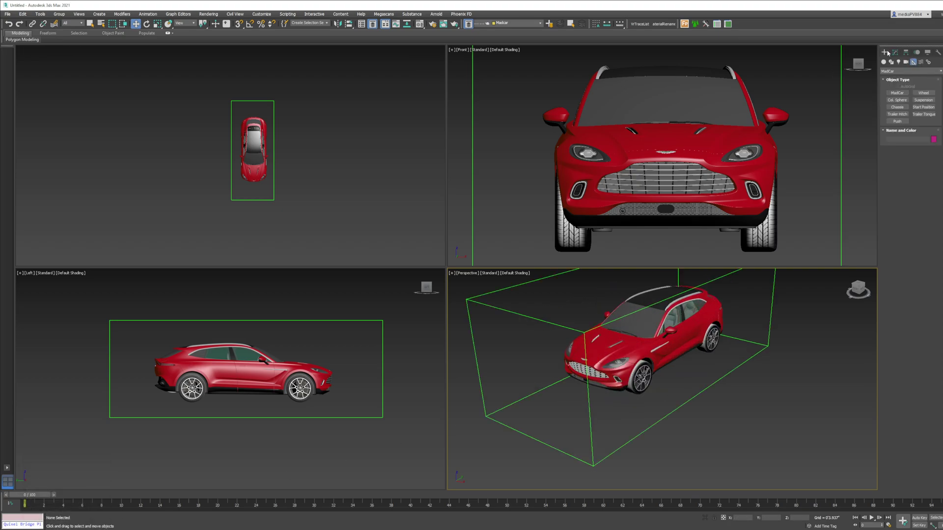
{"action": "left_click", "coordinate": [898, 108]}
{"action": "left_click_drag", "start_coordinate": [745, 368], "coordinate": [757, 324]}
{"action": "right_click", "coordinate": [774, 345]}
- Rotate the Chassis helper 180 degrees with angle snap so its arrow points toward the car's front
{"action": "right_click", "coordinate": [774, 345]}
{"action": "left_click", "coordinate": [785, 356]}
{"action": "key", "text": "a"}
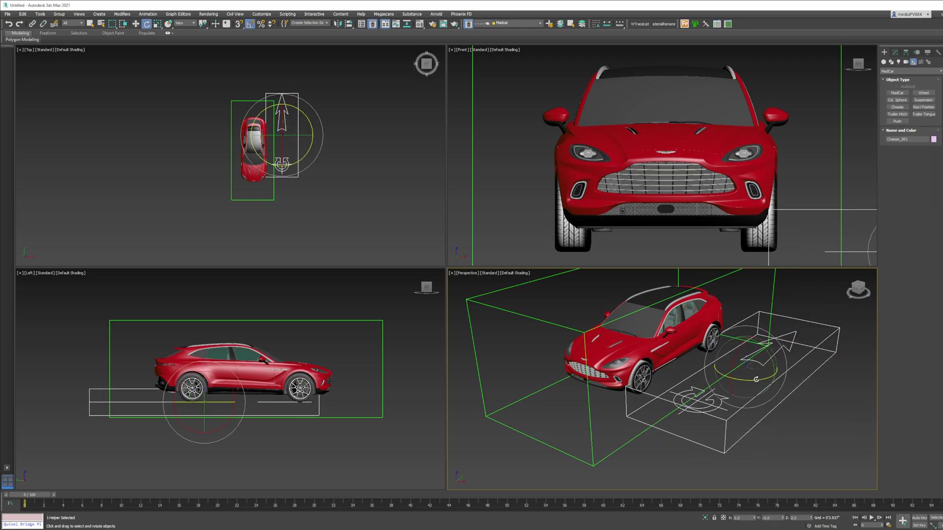
{"action": "left_click_drag", "start_coordinate": [786, 373], "coordinate": [815, 376]}
{"action": "right_click", "coordinate": [774, 338]}
{"action": "left_click", "coordinate": [786, 343]}
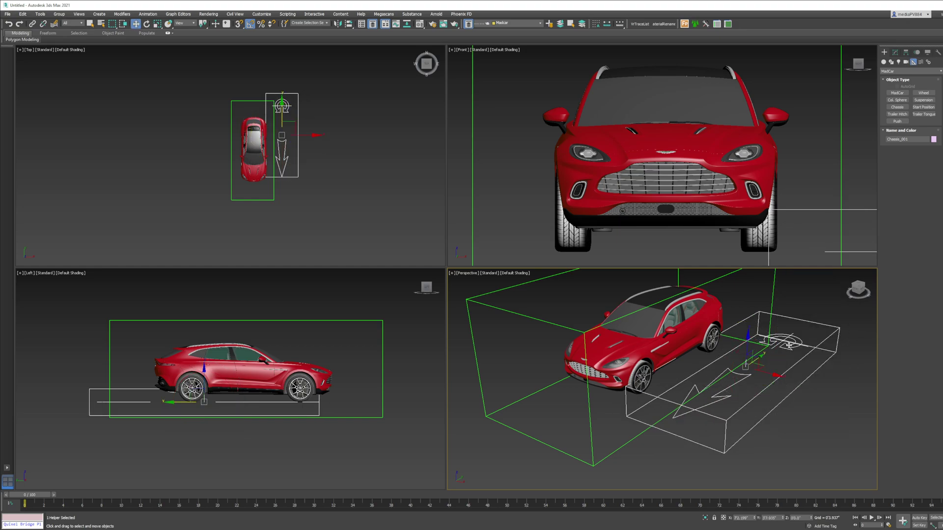
- Align the Chassis helper to the centre of the car body and lower it to the lower half of the body
{"action": "key", "text": "alt+a"}
{"action": "left_click", "coordinate": [661, 304]}
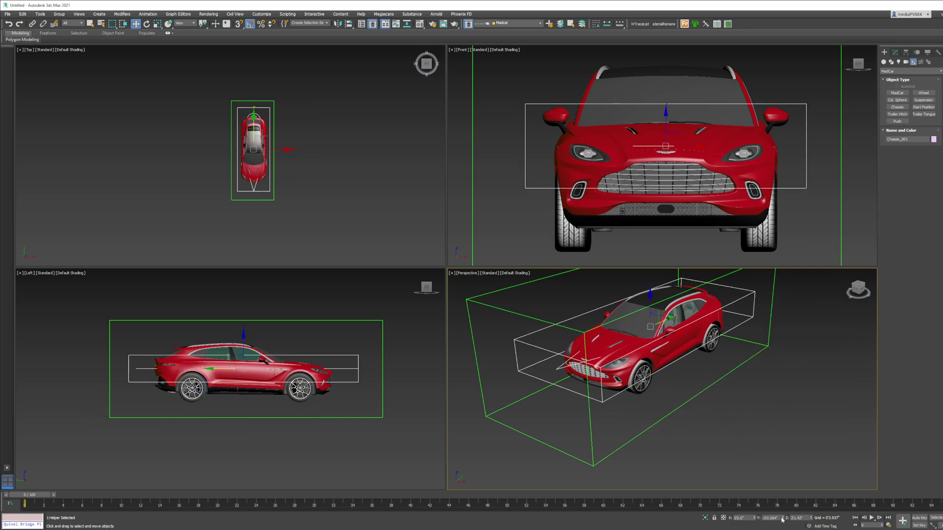
{"action": "right_click", "coordinate": [699, 332]}
{"action": "left_click", "coordinate": [710, 338]}
{"action": "scroll", "coordinate": [259, 369], "scroll_direction": "up", "scroll_amount": 4}
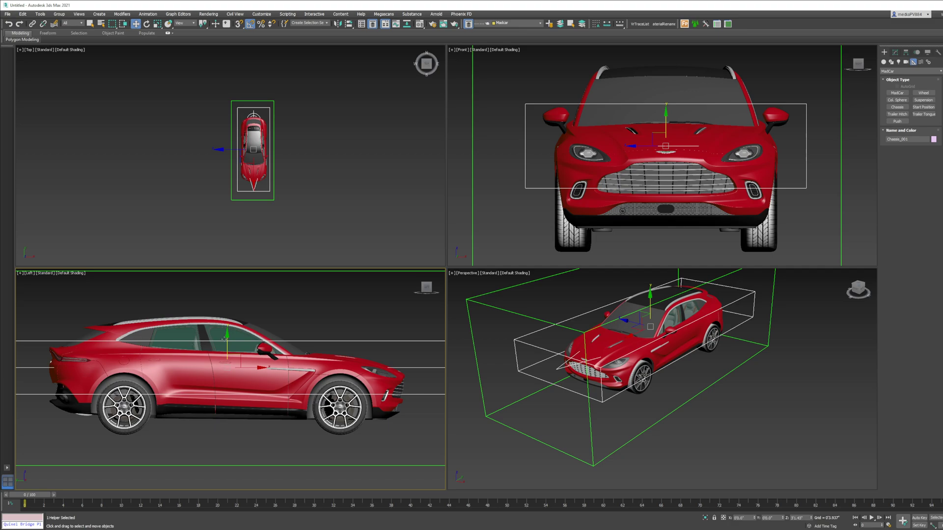
{"action": "left_click_drag", "start_coordinate": [228, 342], "coordinate": [227, 367]}
{"action": "scroll", "coordinate": [230, 363], "scroll_direction": "down", "scroll_amount": 2}
- Reduce the Chassis helper's width and length to match the car body and raise it slightly
{"action": "left_click", "coordinate": [895, 53]}
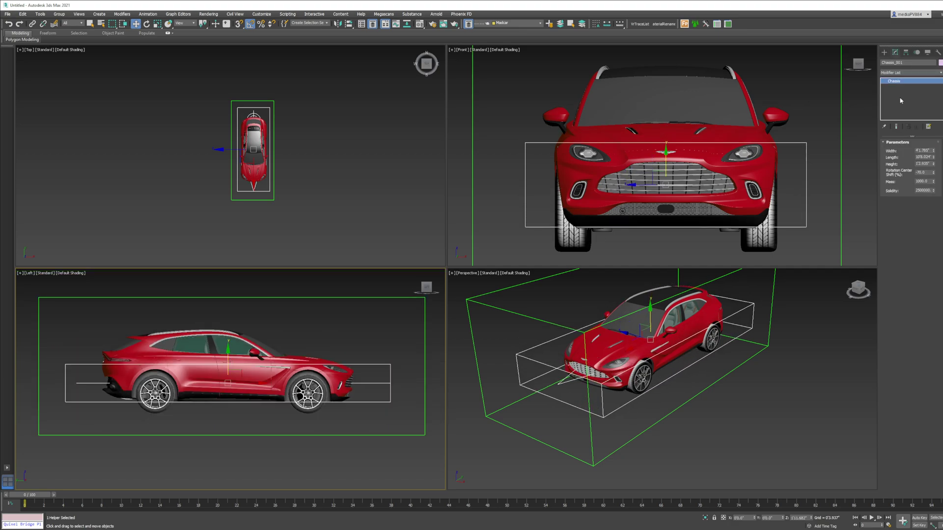
{"action": "left_click_drag", "start_coordinate": [934, 150], "coordinate": [938, 165]}
{"action": "left_click_drag", "start_coordinate": [228, 362], "coordinate": [230, 361]}
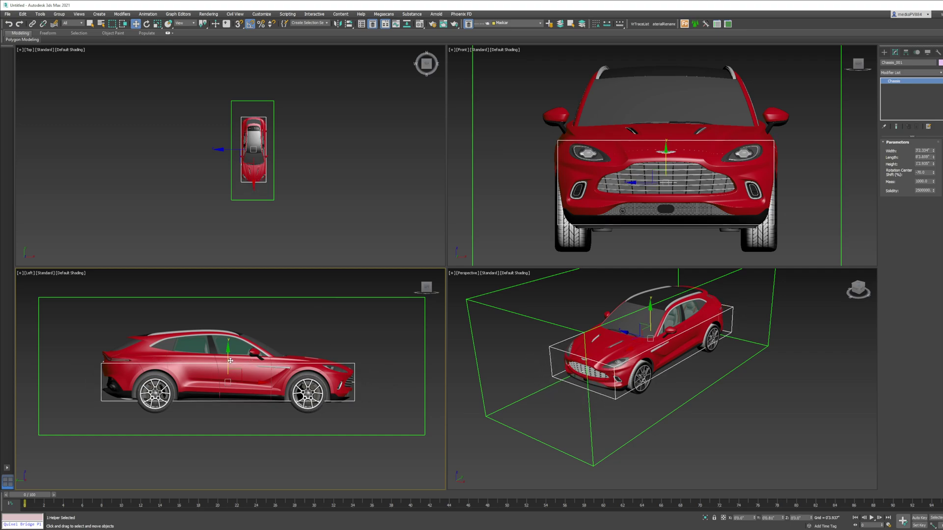
- Hide the MadCar helper around the car
{"action": "left_click", "coordinate": [120, 310]}
{"action": "right_click", "coordinate": [209, 297]}
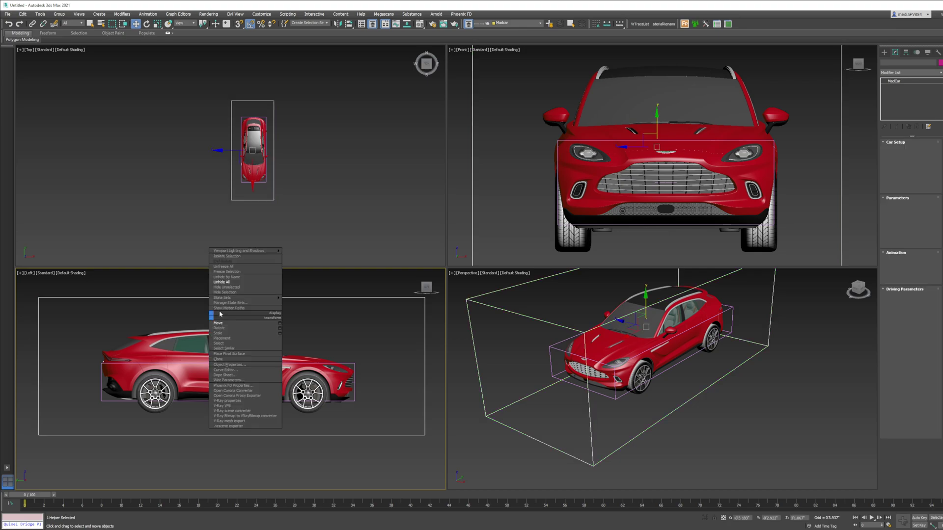
{"action": "left_click", "coordinate": [236, 286]}
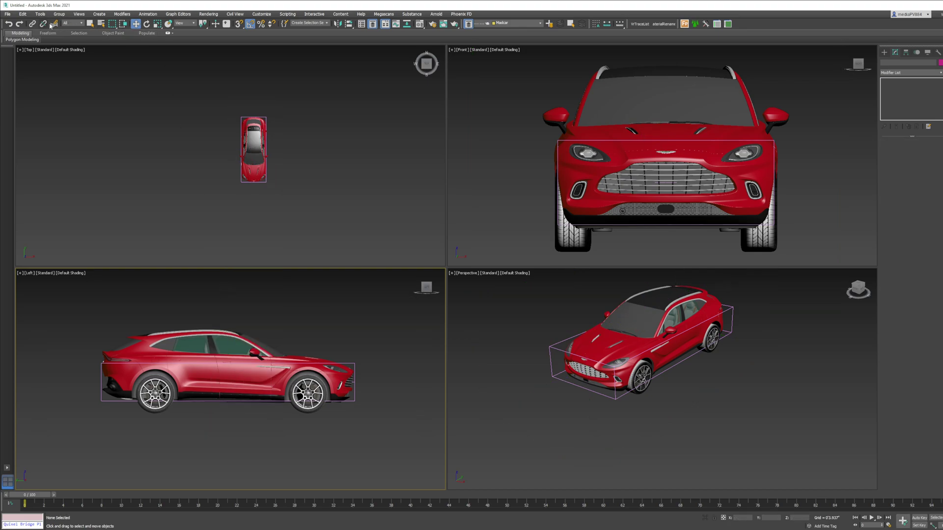
- Link the car body parts, without the wheels, to the Chassis helper as their parent
{"action": "left_click", "coordinate": [33, 24]}
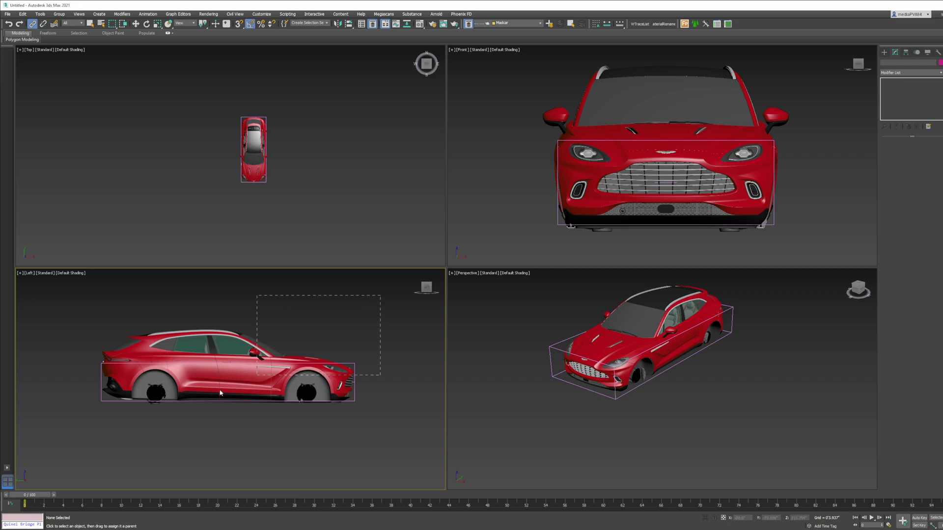
{"action": "left_click_drag", "start_coordinate": [220, 393], "coordinate": [216, 395]}
{"action": "scroll", "coordinate": [652, 352], "scroll_direction": "up", "scroll_amount": 5}
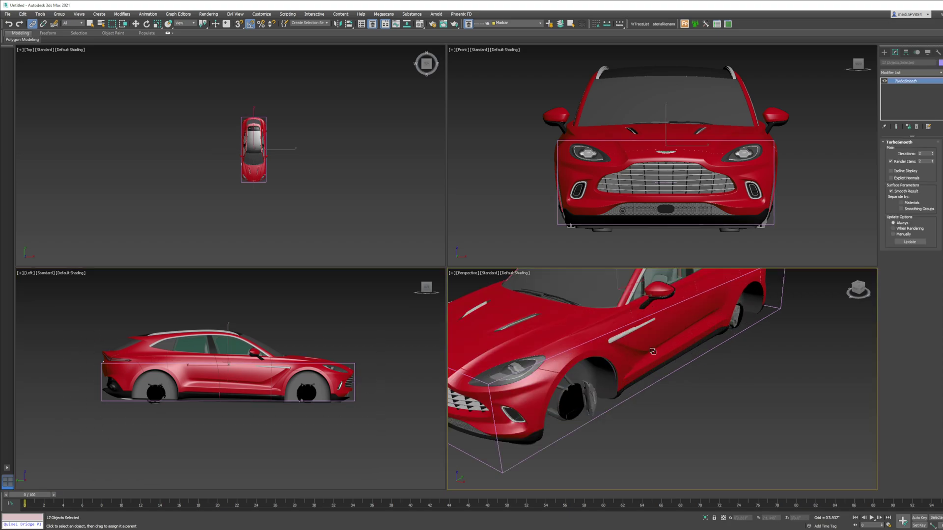
{"action": "mouse_move", "coordinate": [651, 352]}
{"action": "left_mouse_down"}
{"action": "mouse_move", "coordinate": [673, 370]}
{"action": "mouse_move", "coordinate": [745, 396]}
{"action": "mouse_move", "coordinate": [737, 406]}
{"action": "left_mouse_up"}
{"action": "left_click", "coordinate": [738, 407]}
{"action": "right_click", "coordinate": [675, 362]}
{"action": "left_click", "coordinate": [693, 371]}
{"action": "key", "text": "z"}
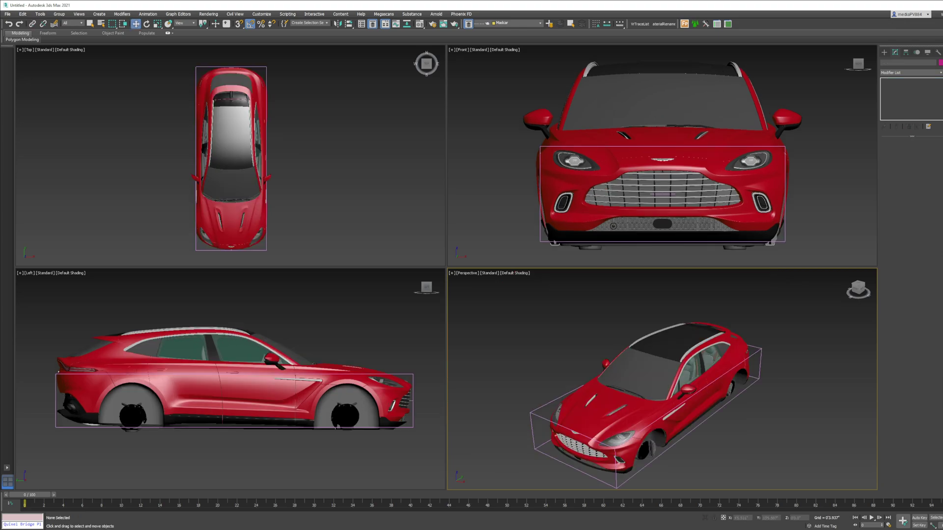
- Hide the car body geometry and the Chassis helper to clear the view for wheel setup
{"action": "key", "text": "shift+g"}
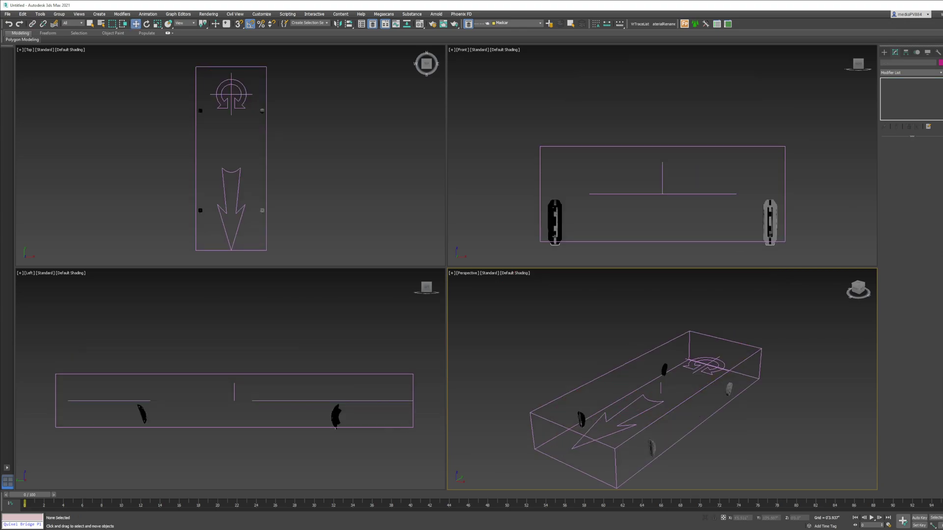
{"action": "left_click", "coordinate": [652, 444]}
{"action": "left_click", "coordinate": [766, 411]}
{"action": "left_click", "coordinate": [748, 358]}
{"action": "right_click", "coordinate": [785, 360]}
{"action": "left_click", "coordinate": [806, 333]}
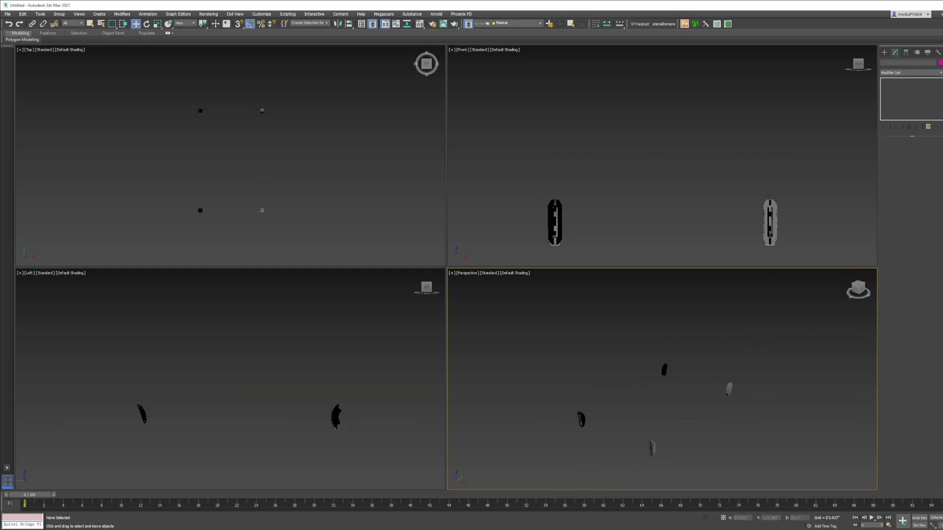
- Create a Wheel helper beside the car's front left wheel in the perspective view
{"action": "middle_click_drag", "start_coordinate": [790, 352], "coordinate": [806, 312]}
{"action": "scroll", "coordinate": [805, 312], "scroll_direction": "up", "scroll_amount": 2}
{"action": "left_click", "coordinate": [884, 52]}
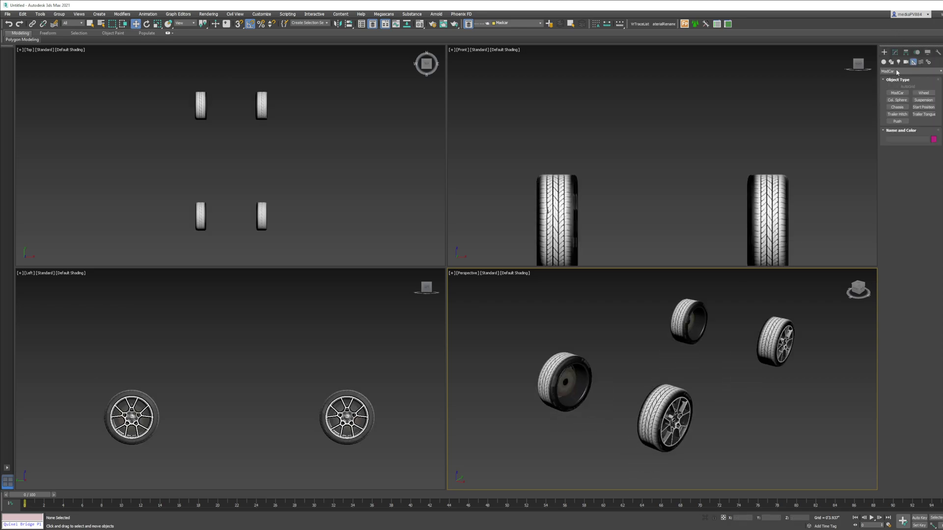
{"action": "left_click", "coordinate": [922, 92]}
{"action": "middle_click_drag", "start_coordinate": [758, 422], "coordinate": [763, 393]}
{"action": "left_click_drag", "start_coordinate": [733, 415], "coordinate": [752, 423]}
{"action": "left_click", "coordinate": [749, 412]}
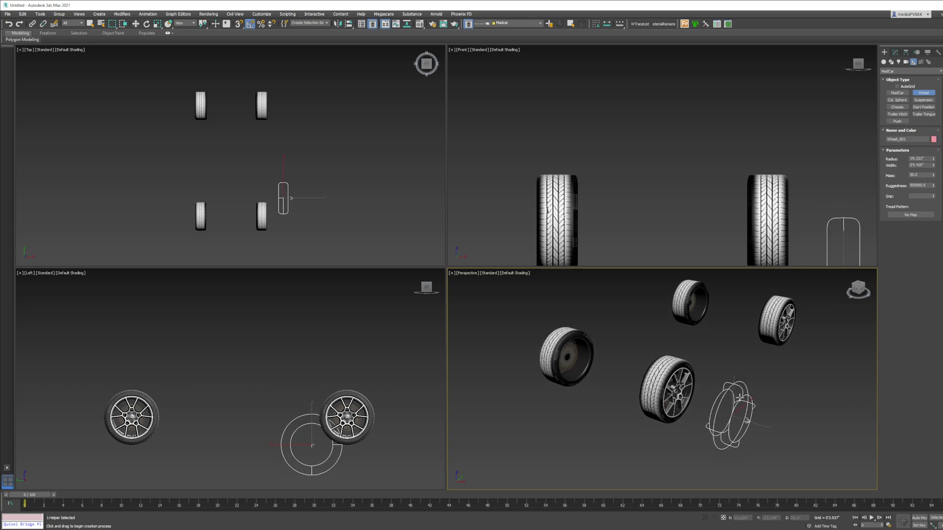
- Align the Wheel helper to the centre of the front left tyre with Quick Align
{"action": "right_click", "coordinate": [741, 405]}
{"action": "scroll", "coordinate": [673, 367], "scroll_direction": "up", "scroll_amount": 4}
{"action": "key", "text": "shift+a"}
{"action": "left_click", "coordinate": [673, 367]}
{"action": "middle_click_drag", "start_coordinate": [721, 394], "coordinate": [705, 365]}
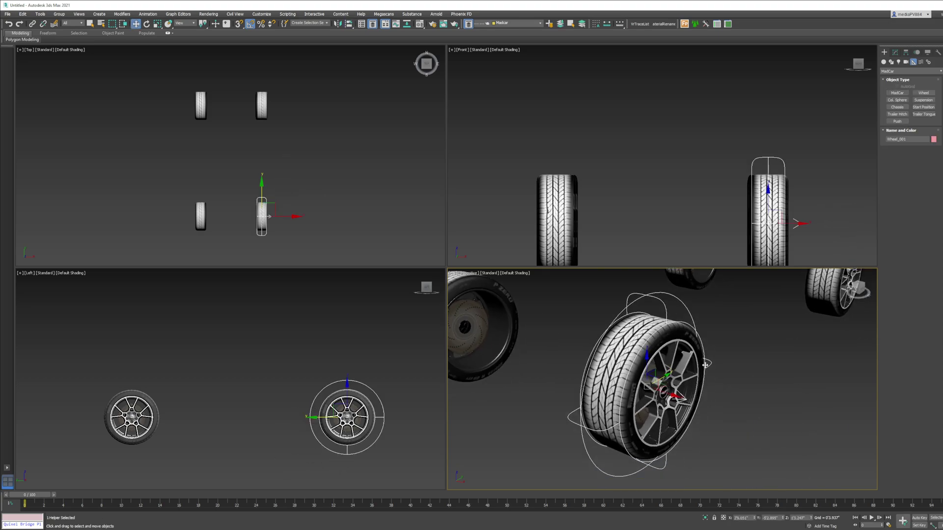
- Adjust the Wheel helper's radius and width to match the front left tyre
{"action": "key", "text": "z"}
{"action": "right_click", "coordinate": [322, 437]}
{"action": "left_click", "coordinate": [895, 52]}
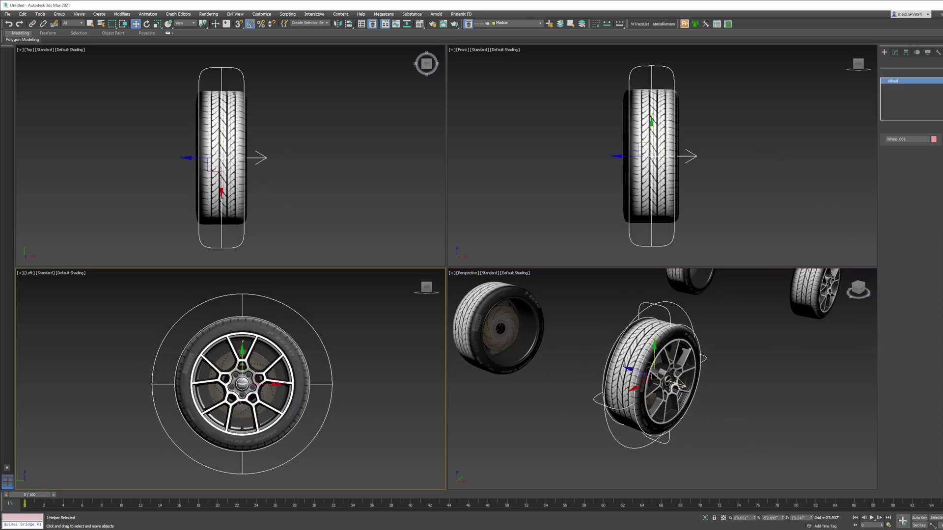
{"action": "left_click_drag", "start_coordinate": [935, 154], "coordinate": [940, 159]}
{"action": "middle_click_drag", "start_coordinate": [676, 315], "coordinate": [671, 331]}
{"action": "scroll", "coordinate": [651, 113], "scroll_direction": "up", "scroll_amount": 2}
{"action": "left_click_drag", "start_coordinate": [934, 154], "coordinate": [934, 150]}
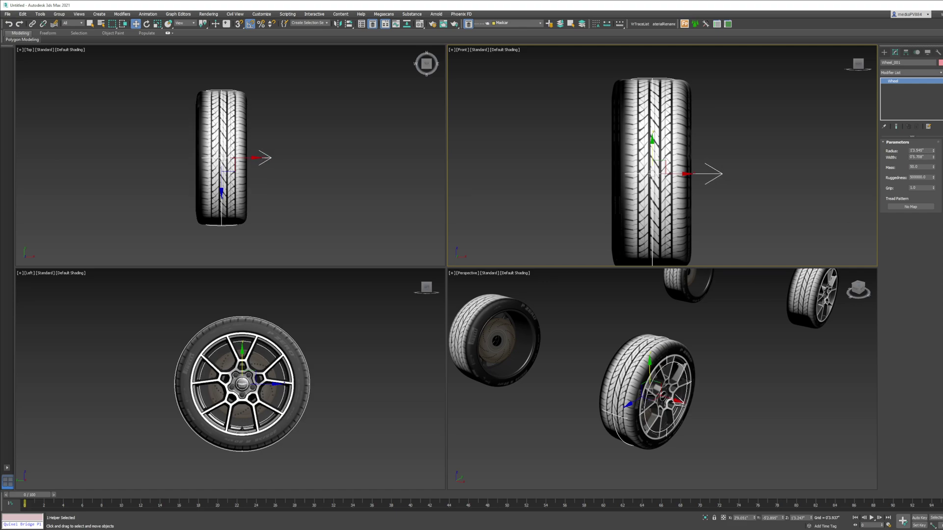
- Fine-tune the Wheel helper's radius so its outline sits flush with the tyre tread, and check the fit in wireframe and shaded display
{"action": "scroll", "coordinate": [687, 326], "scroll_direction": "up", "scroll_amount": 6}
{"action": "scroll", "coordinate": [687, 326], "scroll_direction": "down", "scroll_amount": 3}
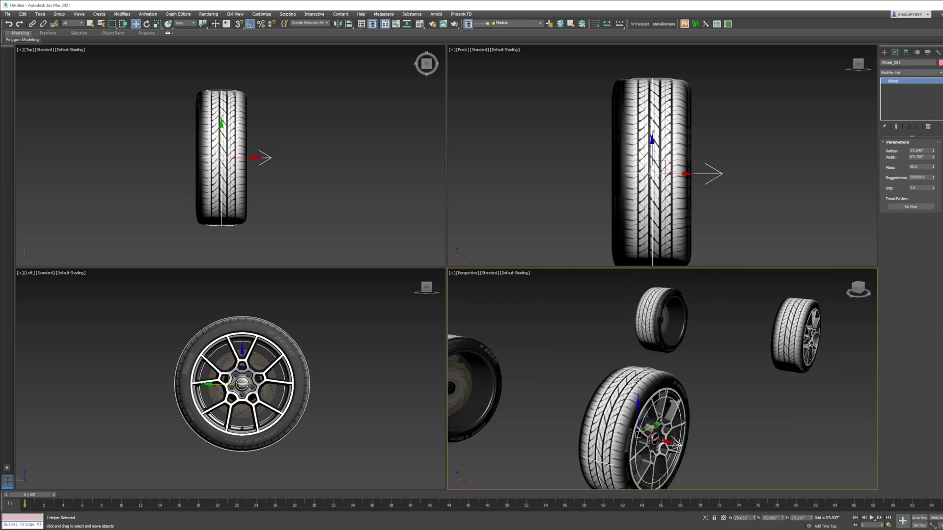
{"action": "scroll", "coordinate": [658, 344], "scroll_direction": "up", "scroll_amount": 6}
{"action": "key", "text": "F3"}
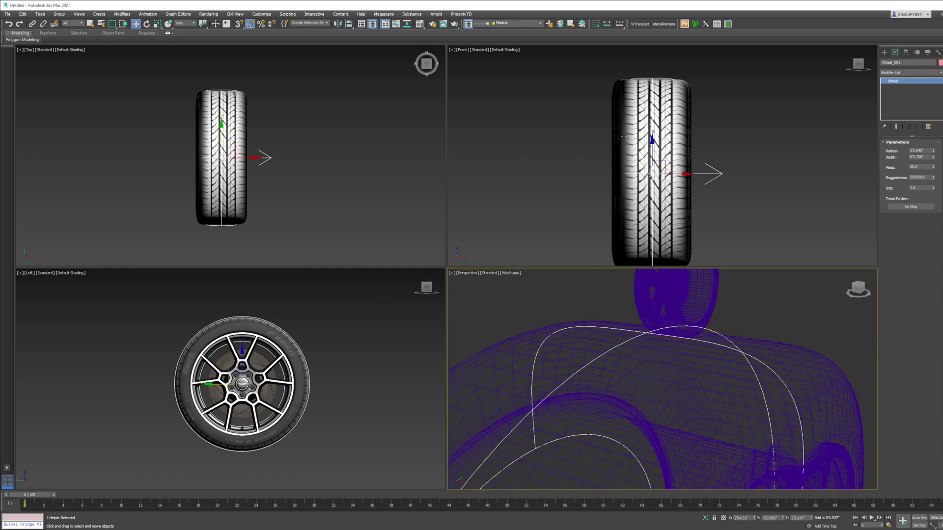
{"action": "scroll", "coordinate": [660, 205], "scroll_direction": "up", "scroll_amount": 8}
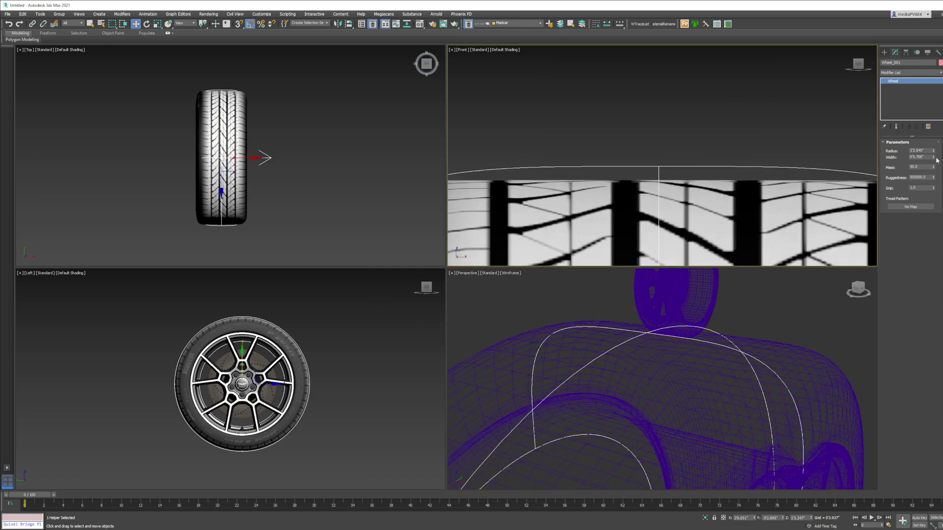
{"action": "left_click", "coordinate": [933, 153]}
{"action": "left_click", "coordinate": [933, 153]}
{"action": "right_click", "coordinate": [644, 359]}
{"action": "key", "text": "F3"}
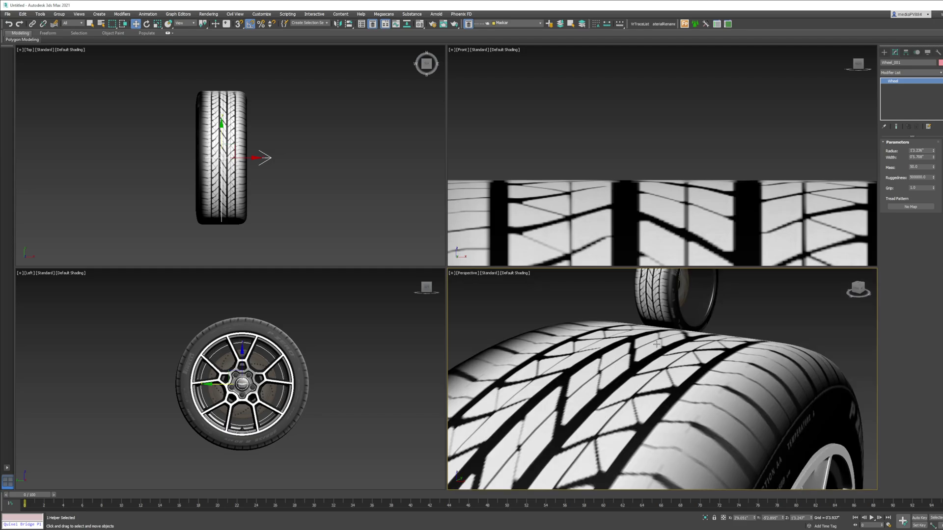
{"action": "key", "text": "F3"}
{"action": "key", "text": "F3"}
{"action": "scroll", "coordinate": [650, 363], "scroll_direction": "down", "scroll_amount": 8}
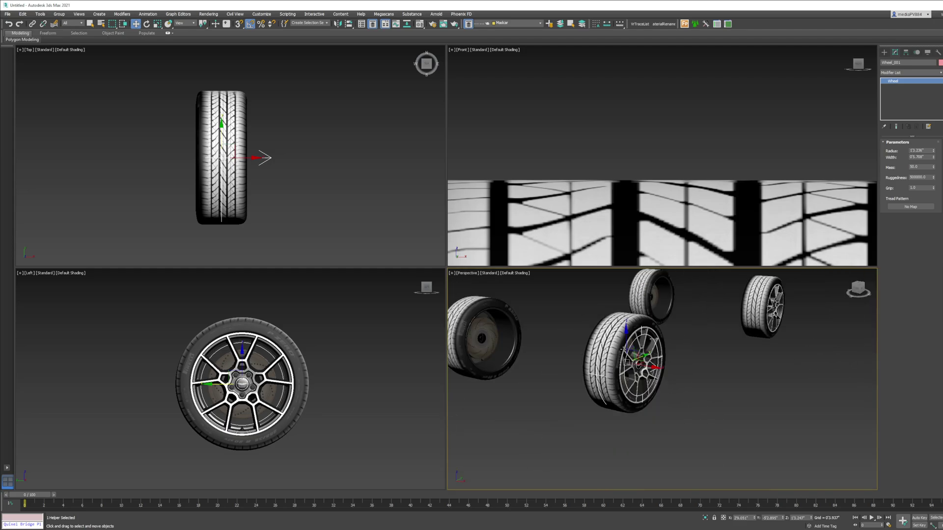
- Maximise the perspective view and clone the front left Wheel helper as a Copy
{"action": "scroll", "coordinate": [658, 401], "scroll_direction": "down", "scroll_amount": 2}
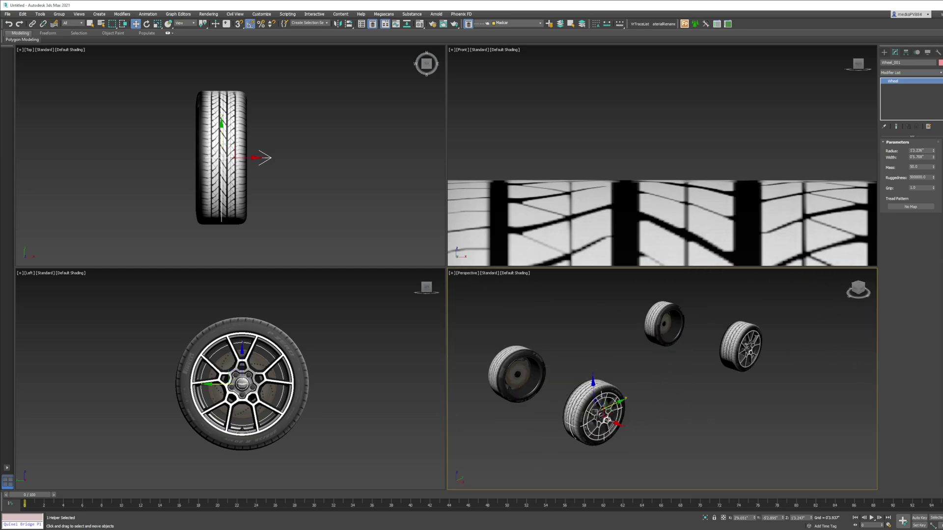
{"action": "key", "text": "alt+w"}
{"action": "mouse_move", "coordinate": [388, 275]}
{"action": "middle_mouse_down", "text": "alt"}
{"action": "mouse_move", "coordinate": [423, 306]}
{"action": "mouse_move", "coordinate": [381, 312]}
{"action": "mouse_move", "coordinate": [387, 275]}
{"action": "middle_mouse_up", "text": "alt"}
{"action": "middle_click_drag", "start_coordinate": [444, 273], "coordinate": [454, 328]}
{"action": "key", "text": "ctrl+v"}
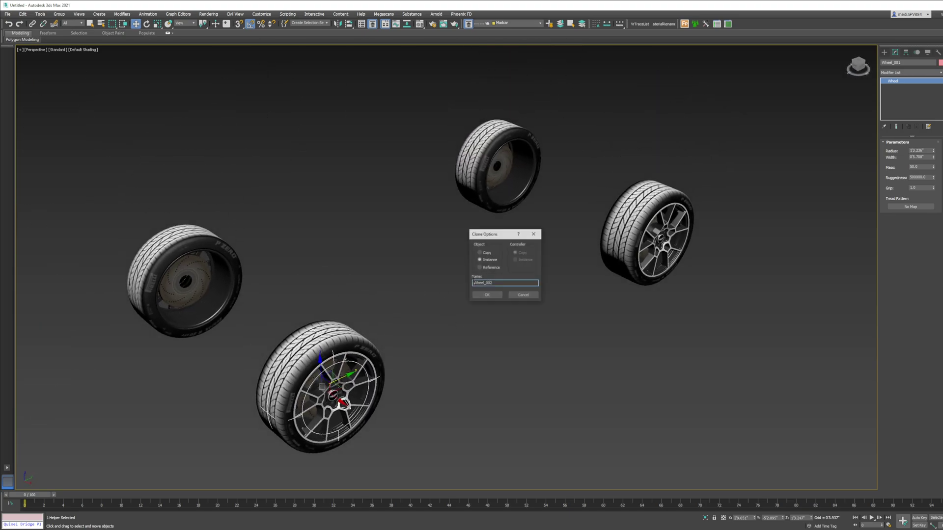
{"action": "left_click", "coordinate": [497, 253]}
{"action": "left_click", "coordinate": [497, 294]}
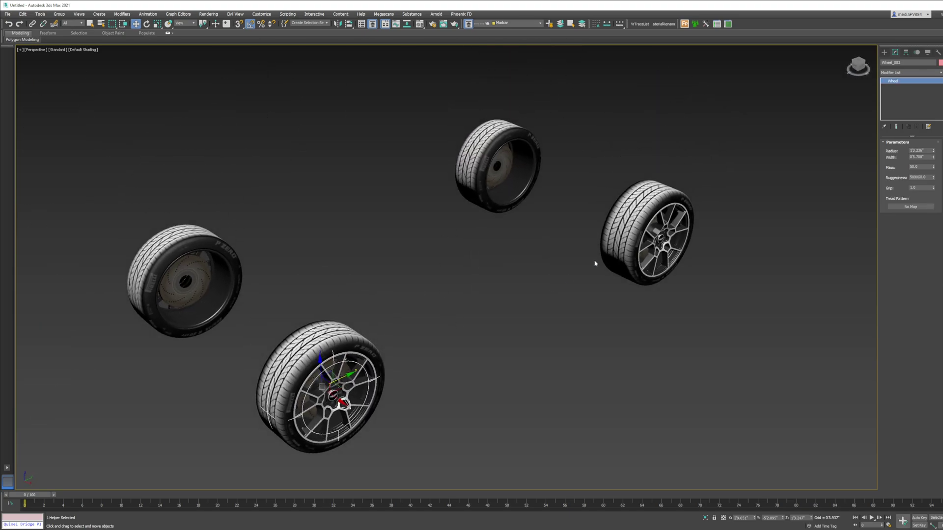
- Align the copied Wheel helper to the centre of the rear left tyre with Quick Align
{"action": "key", "text": "shift+a"}
{"action": "left_click", "coordinate": [607, 246]}
{"action": "middle_click_drag", "start_coordinate": [553, 235], "coordinate": [582, 240]}
- Clone the rear left Wheel helper as a Copy and align it to the rear right tyre with Quick Align
{"action": "key", "text": "ctrl+v"}
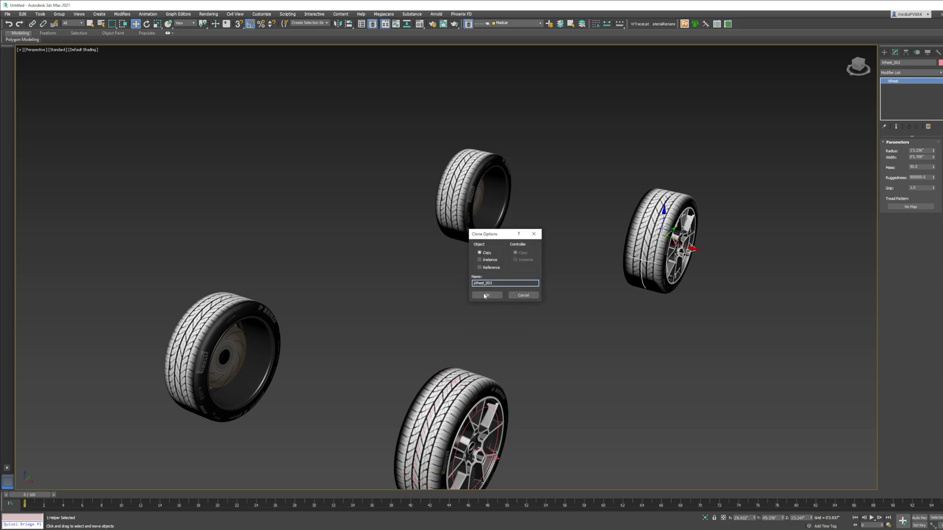
{"action": "left_click", "coordinate": [486, 295]}
{"action": "key", "text": "shift+a"}
{"action": "left_click", "coordinate": [492, 197]}
- Rotate the rear right Wheel helper 180 degrees with angle snap on, so its arrow points away from the car
{"action": "right_click", "coordinate": [496, 182]}
{"action": "left_click", "coordinate": [503, 193]}
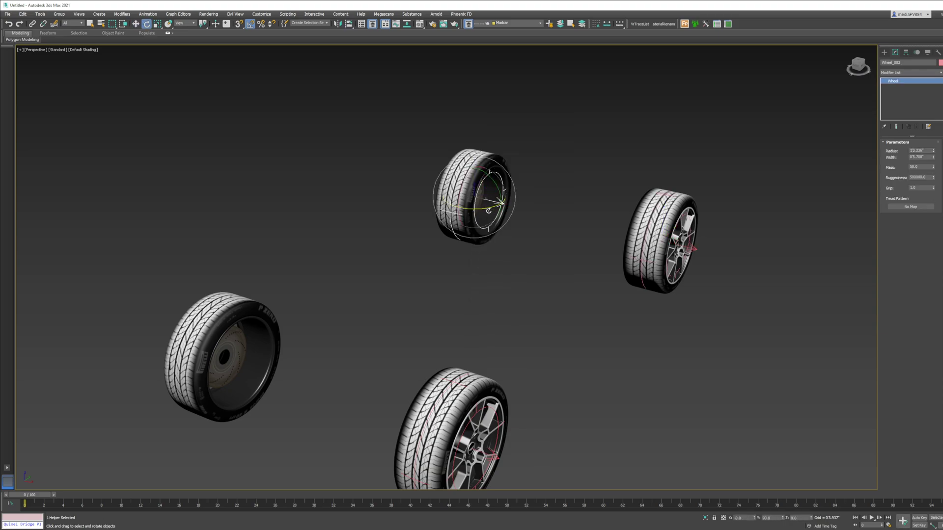
{"action": "left_click_drag", "start_coordinate": [488, 209], "coordinate": [552, 208]}
{"action": "key", "text": "ctrl+z"}
{"action": "key", "text": "a"}
{"action": "left_click_drag", "start_coordinate": [487, 209], "coordinate": [546, 204]}
{"action": "right_click", "coordinate": [545, 204]}
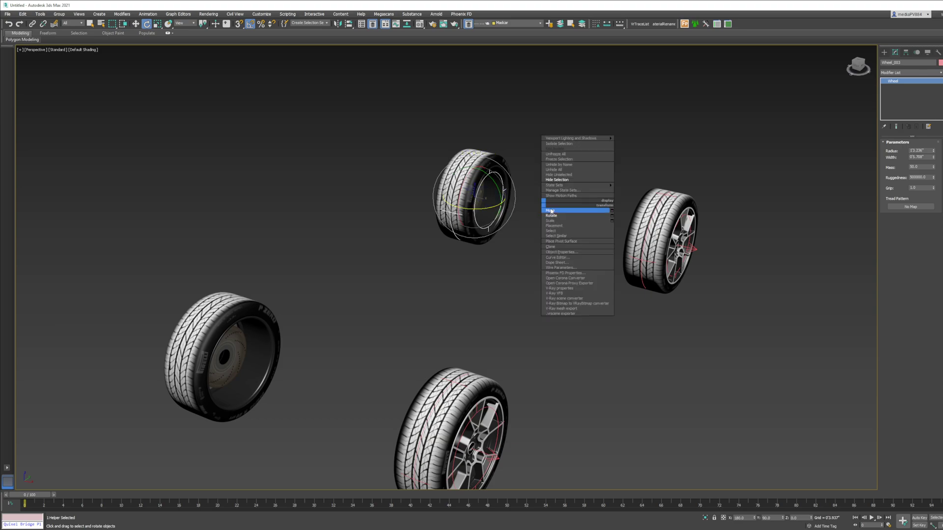
{"action": "left_click", "coordinate": [551, 210]}
- Clone the rotated rear right Wheel helper as a Copy and place it on the front right tyre
{"action": "key", "text": "ctrl+v"}
{"action": "left_click", "coordinate": [494, 297]}
{"action": "left_click", "coordinate": [493, 296]}
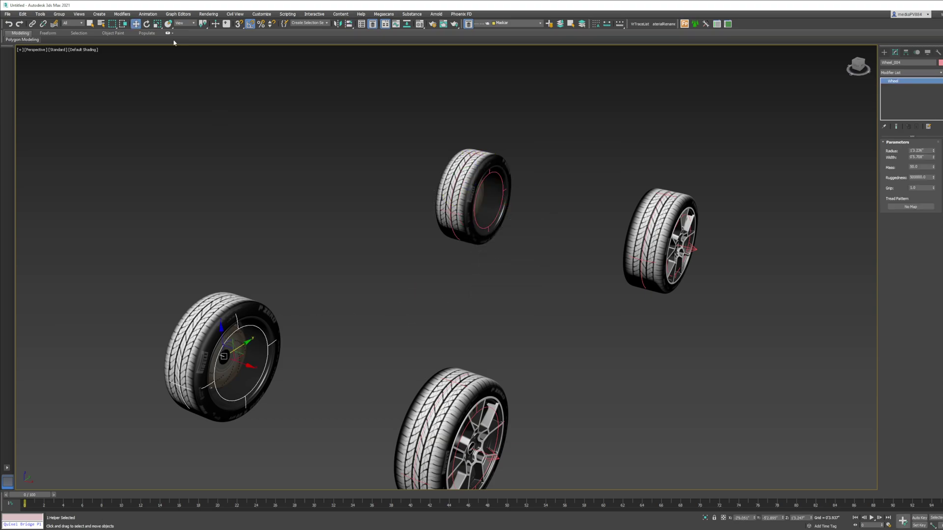
- Link the front right and front left wheel meshes to their matching Wheel helpers with Select and Link
{"action": "left_click", "coordinate": [33, 24]}
{"action": "scroll", "coordinate": [290, 211], "scroll_direction": "down", "scroll_amount": 4}
{"action": "middle_click_drag", "start_coordinate": [280, 216], "coordinate": [321, 264], "text": "alt"}
{"action": "left_click_drag", "start_coordinate": [328, 220], "coordinate": [232, 315]}
{"action": "left_click", "coordinate": [247, 307]}
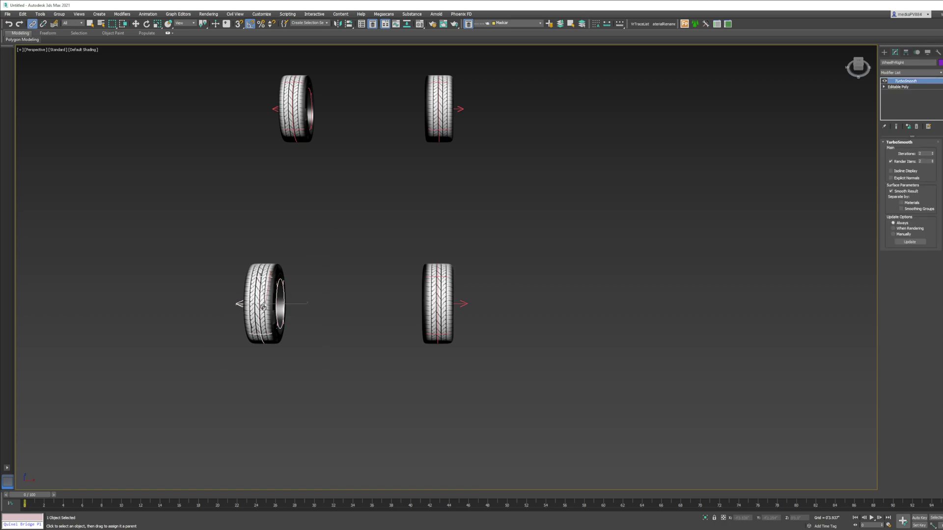
{"action": "left_click_drag", "start_coordinate": [516, 232], "coordinate": [480, 307]}
{"action": "left_click", "coordinate": [463, 304]}
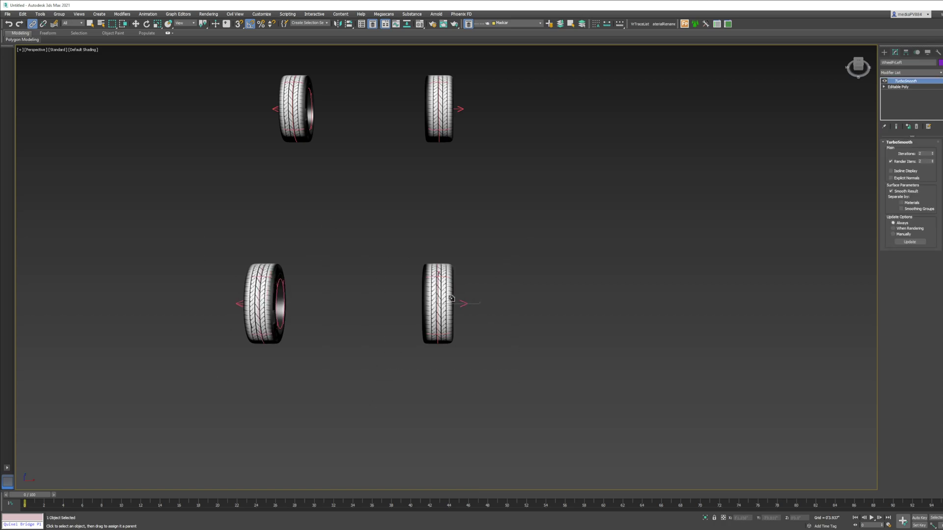
- Link the rear left and rear right wheel meshes to their matching Wheel helpers, and leave linking mode
{"action": "middle_click_drag", "start_coordinate": [499, 183], "coordinate": [500, 97], "text": "alt"}
{"action": "left_click", "coordinate": [498, 105]}
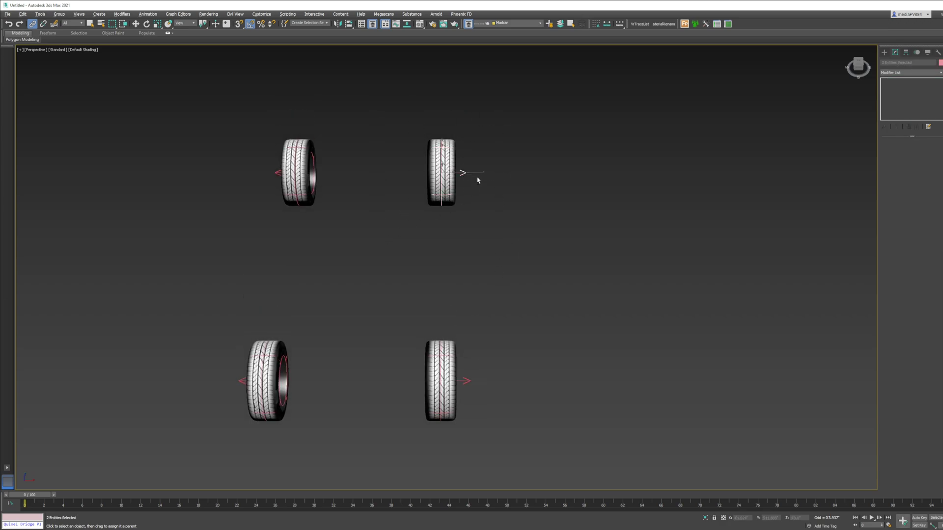
{"action": "left_click", "coordinate": [453, 178]}
{"action": "left_click_drag", "start_coordinate": [454, 178], "coordinate": [467, 176]}
{"action": "left_click_drag", "start_coordinate": [269, 155], "coordinate": [341, 231]}
{"action": "left_click", "coordinate": [281, 173]}
{"action": "left_click_drag", "start_coordinate": [277, 175], "coordinate": [278, 176]}
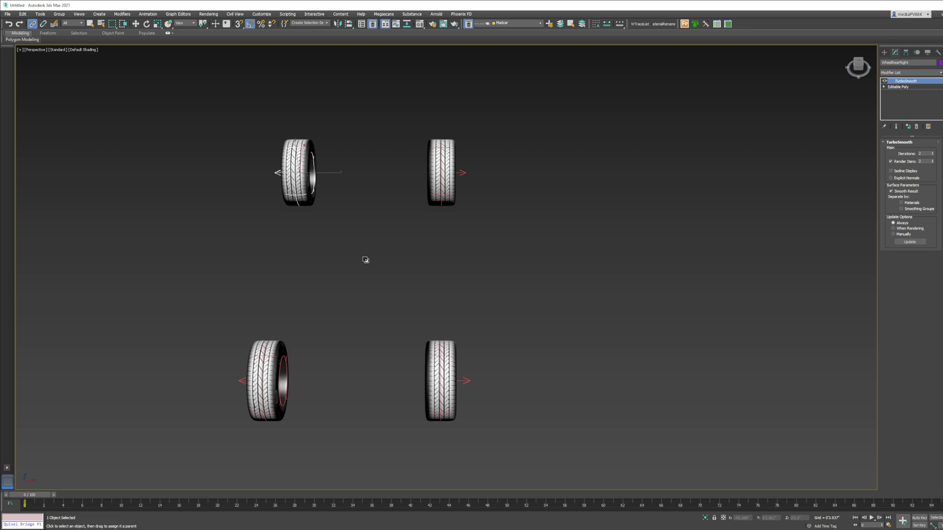
{"action": "left_click", "coordinate": [365, 260]}
{"action": "right_click", "coordinate": [433, 225]}
{"action": "left_click", "coordinate": [445, 235]}
- Hide the geometry, create a MadCar Suspension helper and align it to the rear left Wheel helper
{"action": "middle_click_drag", "start_coordinate": [498, 273], "coordinate": [456, 264], "text": "alt"}
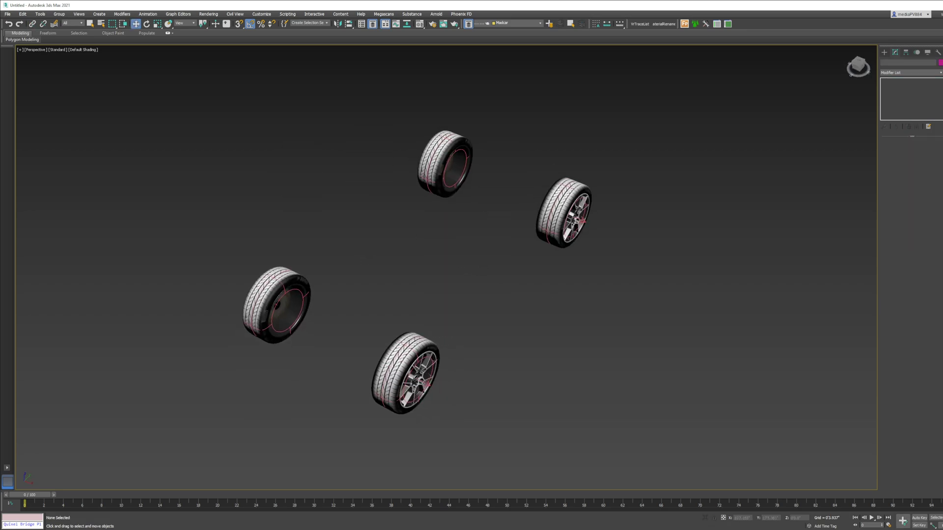
{"action": "key", "text": "shift+g"}
{"action": "left_click", "coordinate": [884, 53]}
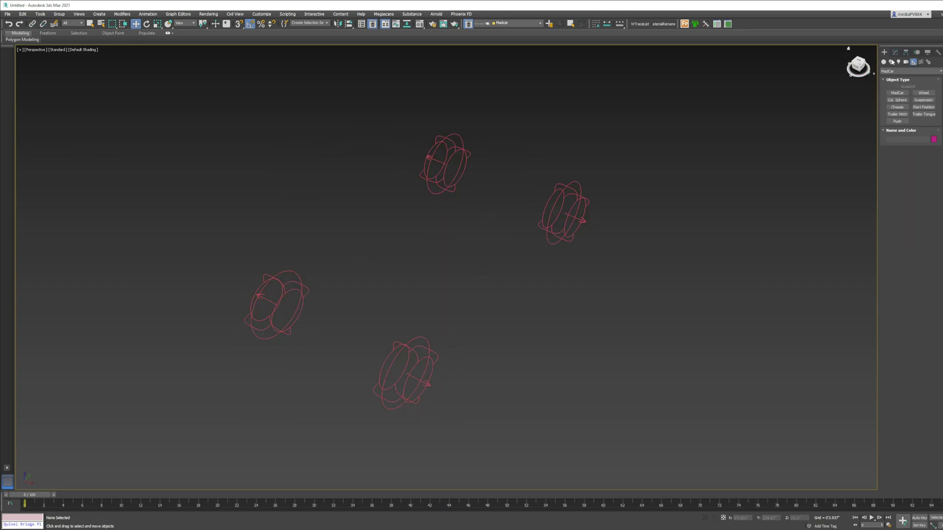
{"action": "left_click", "coordinate": [923, 100]}
{"action": "left_click", "coordinate": [734, 240]}
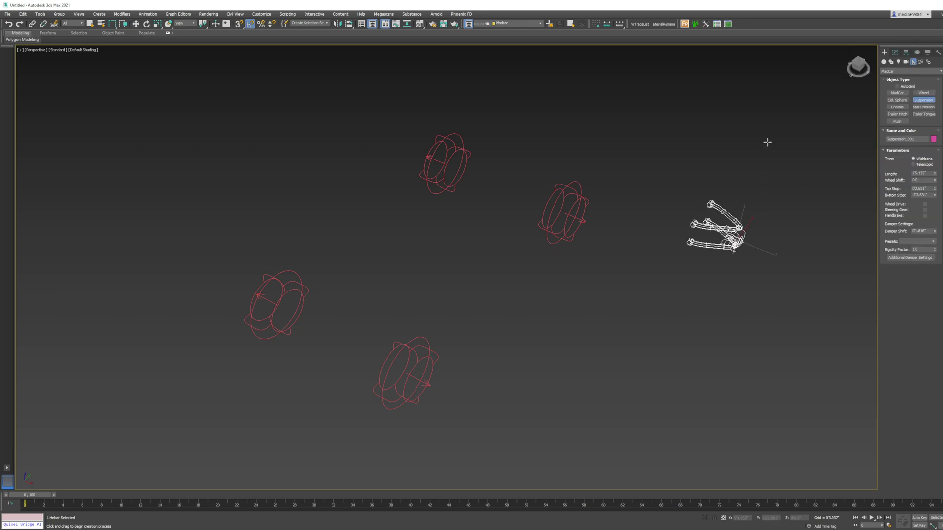
{"action": "key", "text": "alt+a"}
{"action": "left_click", "coordinate": [582, 228]}
{"action": "key", "text": "w"}
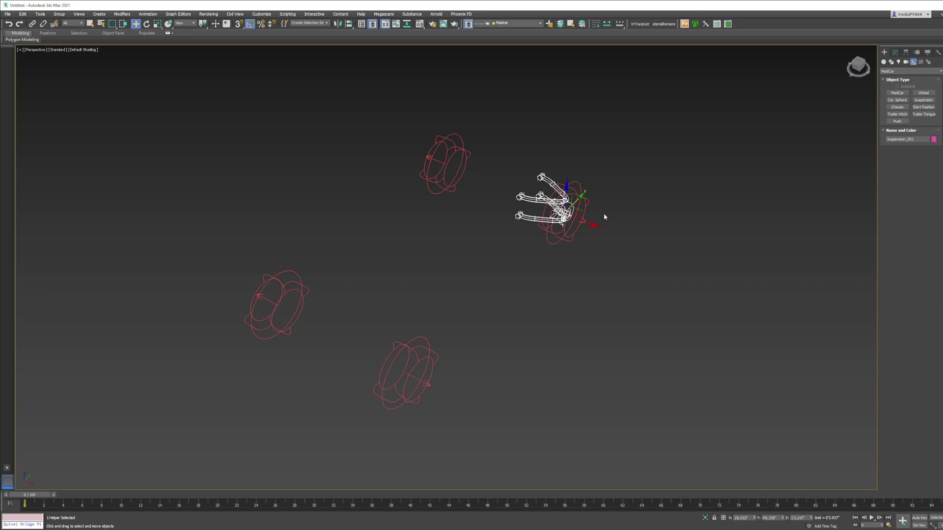
- Set the rear left Suspension helper to the Telescopic type and its Wheel Shift to about 11.8
{"action": "left_click", "coordinate": [895, 53]}
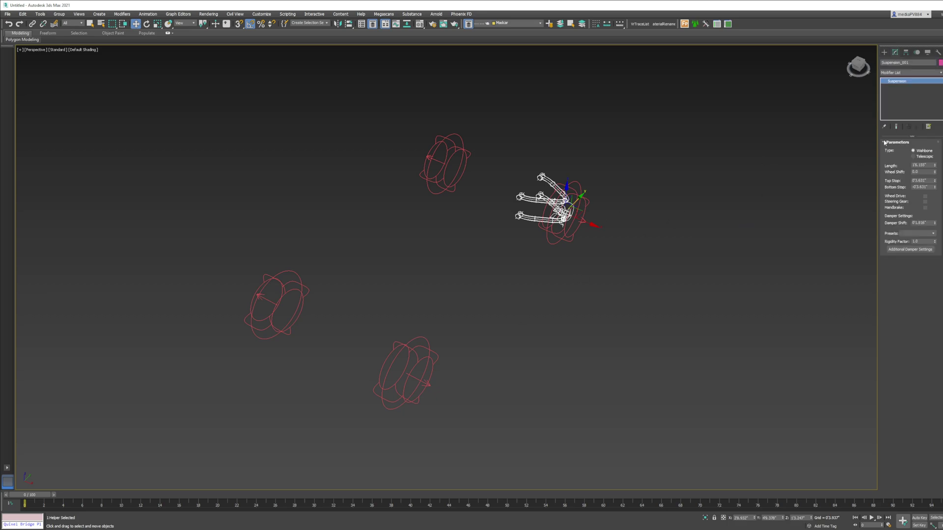
{"action": "left_click", "coordinate": [921, 157]}
{"action": "middle_click_drag", "start_coordinate": [531, 242], "coordinate": [582, 223], "text": "alt"}
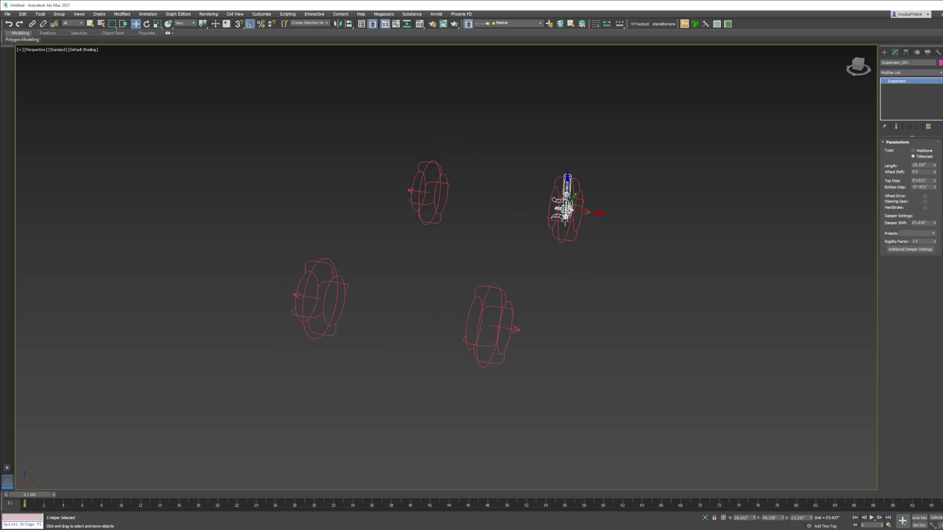
{"action": "mouse_move", "coordinate": [931, 170]}
{"action": "left_mouse_down"}
{"action": "mouse_move", "coordinate": [930, 162]}
{"action": "mouse_move", "coordinate": [935, 174]}
{"action": "mouse_move", "coordinate": [844, 296]}
{"action": "left_mouse_up"}
{"action": "middle_click_drag", "start_coordinate": [616, 254], "coordinate": [613, 271], "text": "alt"}
- Clone the Suspension helper as a Copy onto the front left Wheel helper and set its type to Wishbone
{"action": "key", "text": "ctrl+v"}
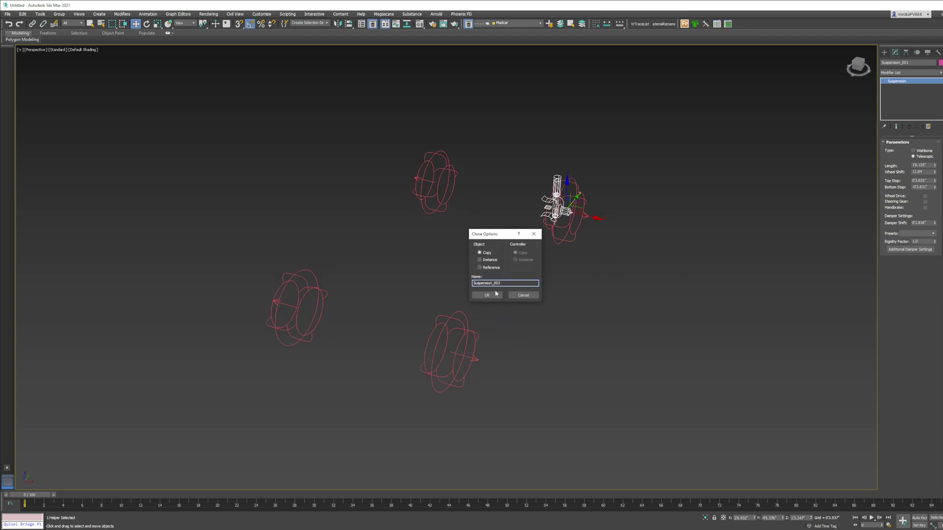
{"action": "left_click", "coordinate": [495, 294]}
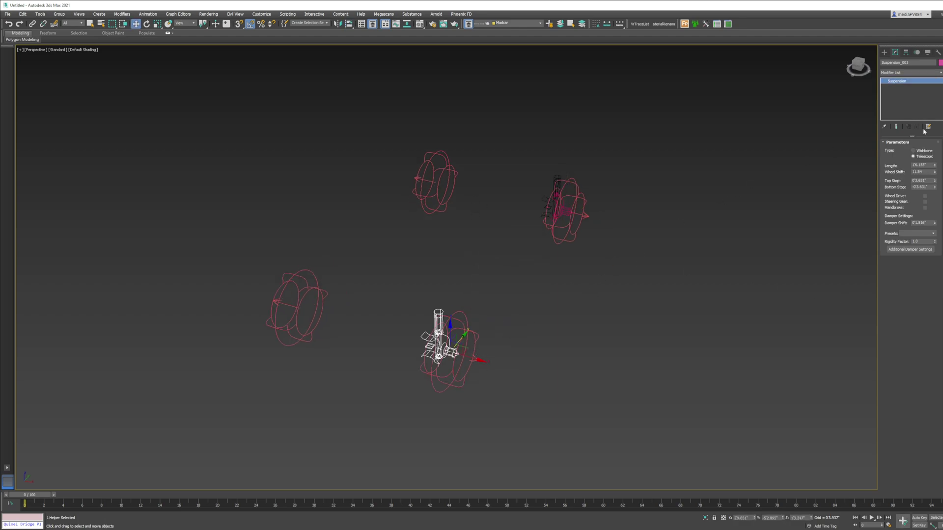
{"action": "left_click", "coordinate": [923, 151]}
- Set the front left Suspension helper's Wheel Shift to 4.77, keeping its original length
{"action": "middle_click_drag", "start_coordinate": [495, 354], "coordinate": [528, 335], "text": "alt"}
{"action": "scroll", "coordinate": [527, 334], "scroll_direction": "up", "scroll_amount": 5}
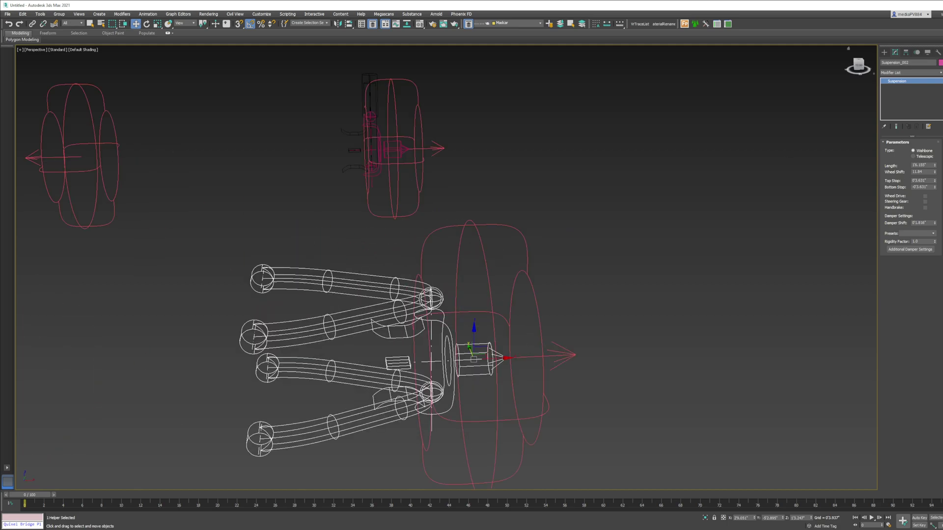
{"action": "middle_click_drag", "start_coordinate": [559, 270], "coordinate": [542, 265], "text": "alt"}
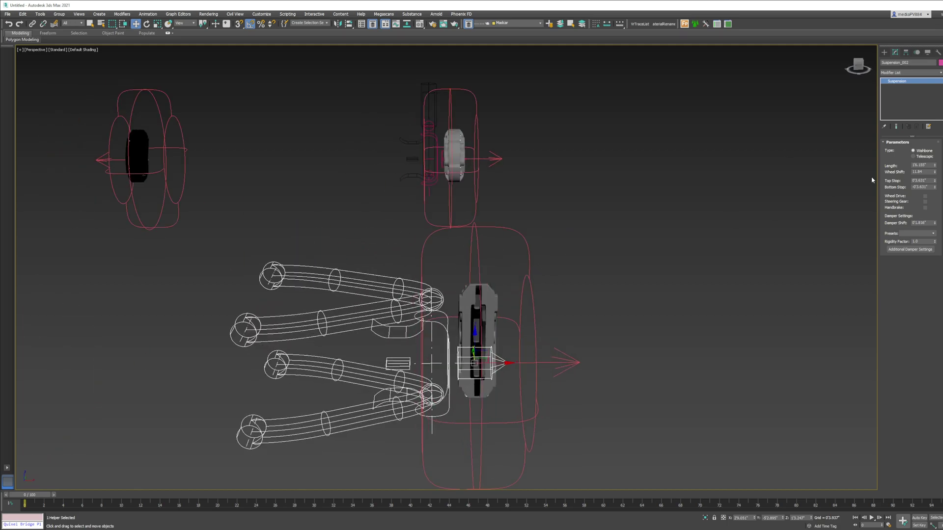
{"action": "right_click", "coordinate": [935, 168]}
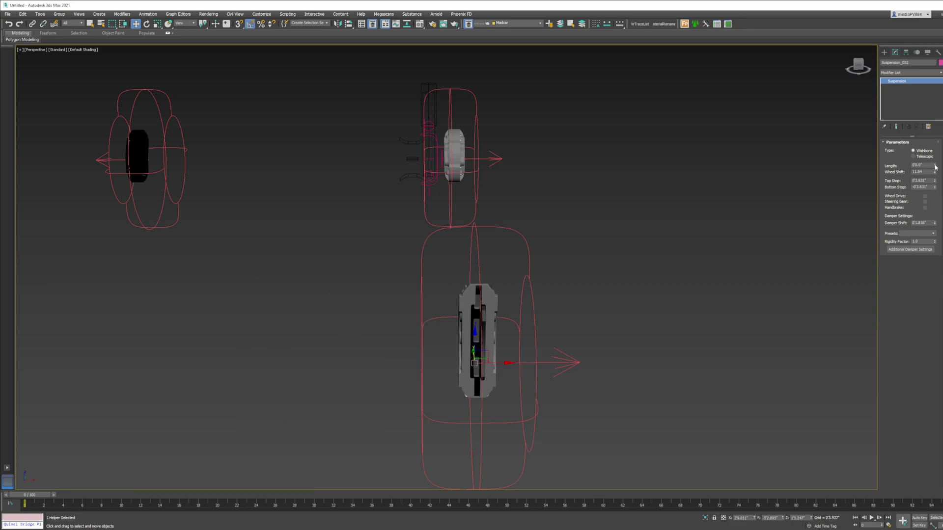
{"action": "key", "text": "ctrl+z"}
{"action": "right_click", "coordinate": [935, 172]}
{"action": "left_click_drag", "start_coordinate": [935, 172], "coordinate": [932, 25]}
{"action": "middle_click_drag", "start_coordinate": [520, 275], "coordinate": [529, 274], "text": "alt"}
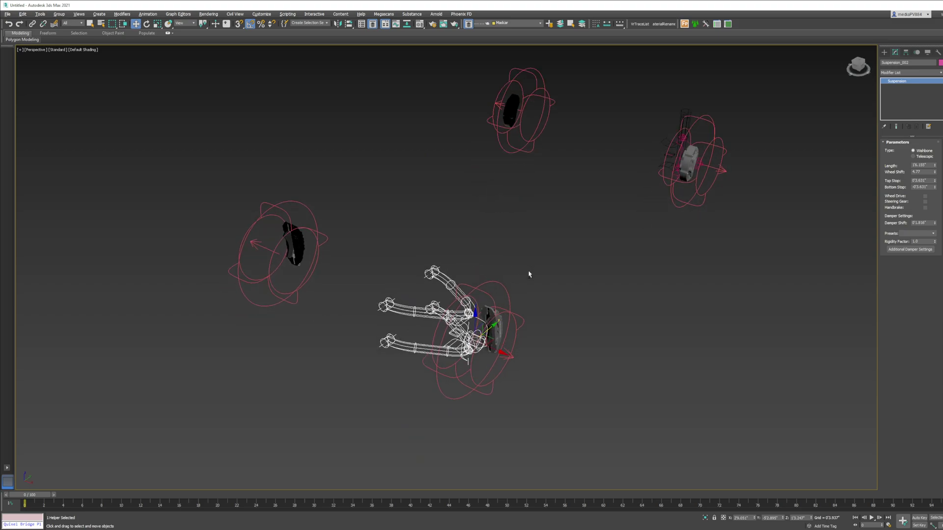
- Display edged faces and link the front left brake mesh to the front left Suspension helper
{"action": "left_click", "coordinate": [142, 51]}
{"action": "left_click", "coordinate": [32, 24]}
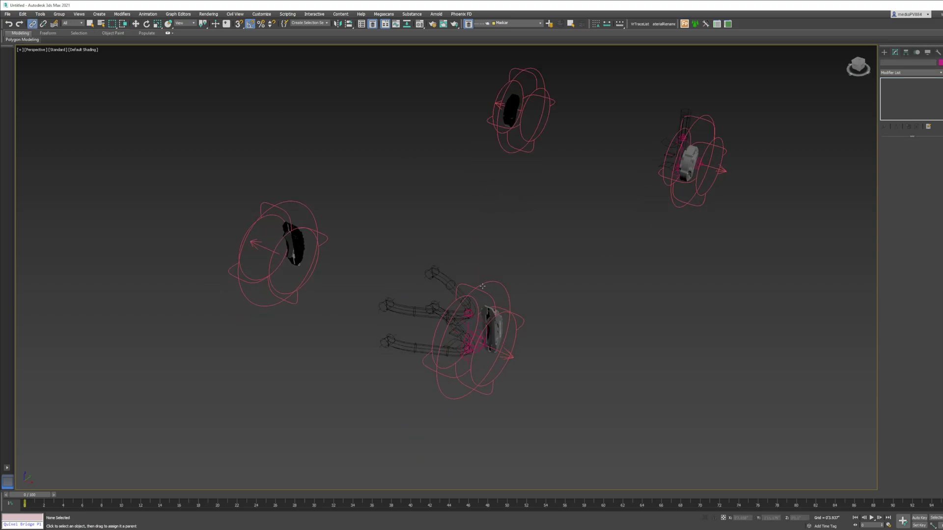
{"action": "middle_click_drag", "start_coordinate": [500, 333], "coordinate": [525, 295]}
{"action": "scroll", "coordinate": [430, 322], "scroll_direction": "up", "scroll_amount": 3}
{"action": "key", "text": "F4"}
{"action": "left_click", "coordinate": [411, 311]}
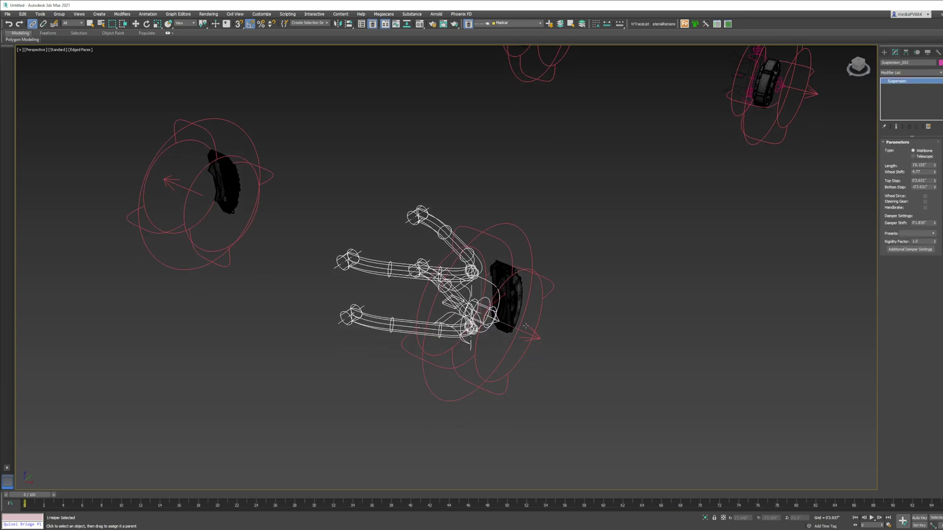
{"action": "scroll", "coordinate": [509, 292], "scroll_direction": "up", "scroll_amount": 4}
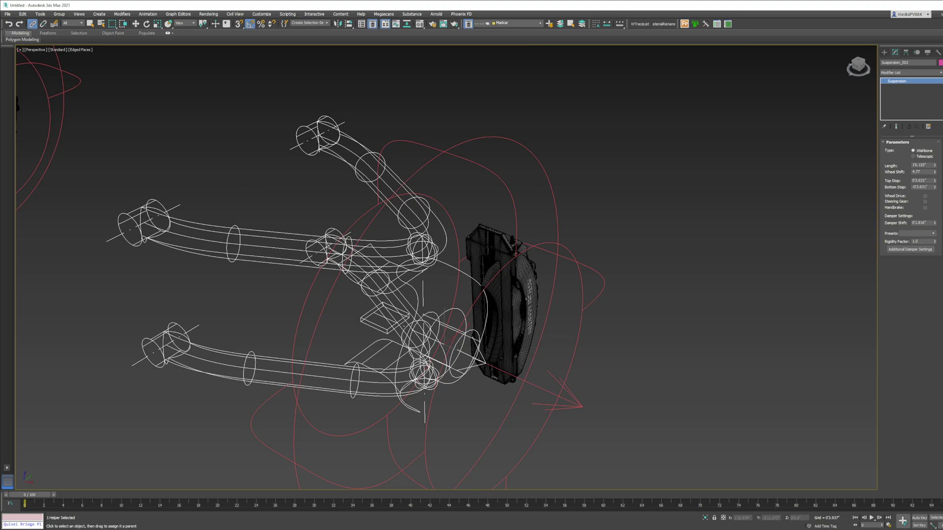
{"action": "left_click", "coordinate": [516, 310]}
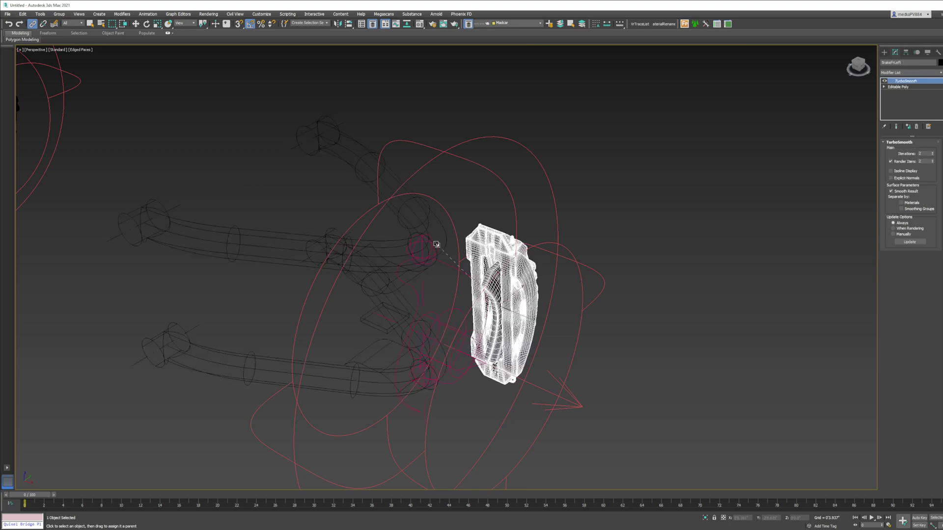
{"action": "left_click_drag", "start_coordinate": [437, 244], "coordinate": [436, 244]}
- Link the rear left brake mesh to the rear left Suspension helper and leave linking mode
{"action": "scroll", "coordinate": [436, 268], "scroll_direction": "down", "scroll_amount": 6}
{"action": "middle_click_drag", "start_coordinate": [437, 267], "coordinate": [360, 341]}
{"action": "scroll", "coordinate": [571, 213], "scroll_direction": "up", "scroll_amount": 6}
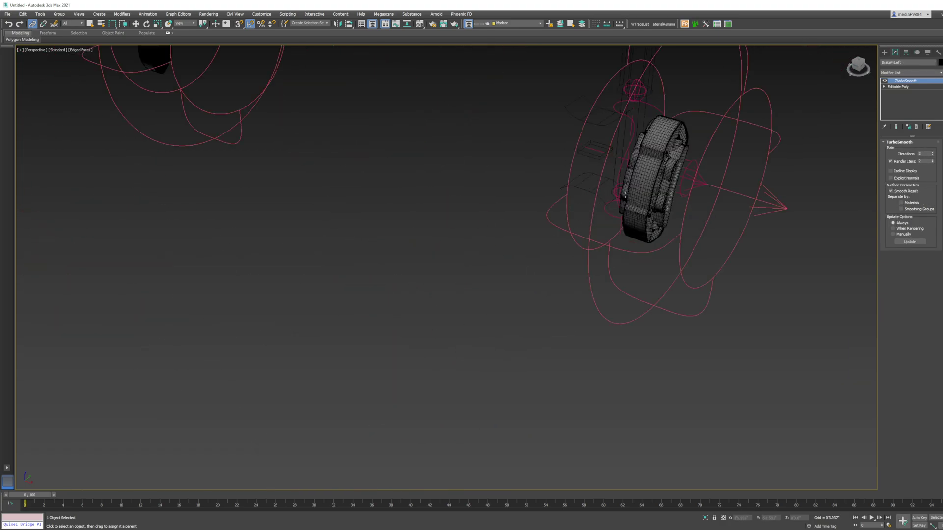
{"action": "left_click", "coordinate": [668, 181]}
{"action": "left_click_drag", "start_coordinate": [683, 170], "coordinate": [687, 170]}
{"action": "right_click", "coordinate": [683, 169]}
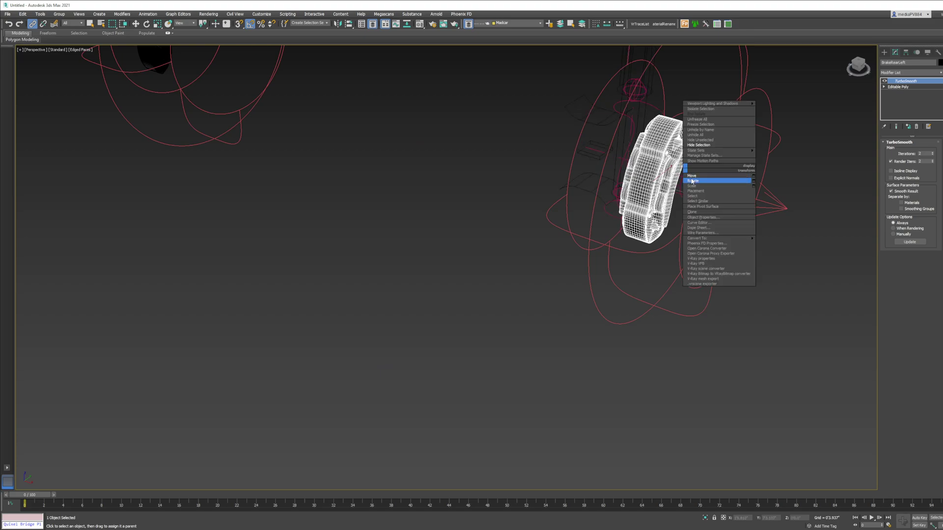
{"action": "left_click", "coordinate": [693, 180]}
{"action": "left_click", "coordinate": [682, 168]}
{"action": "scroll", "coordinate": [662, 183], "scroll_direction": "down", "scroll_amount": 6}
{"action": "middle_click_drag", "start_coordinate": [639, 194], "coordinate": [656, 301]}
{"action": "key", "text": "ctrl+v"}
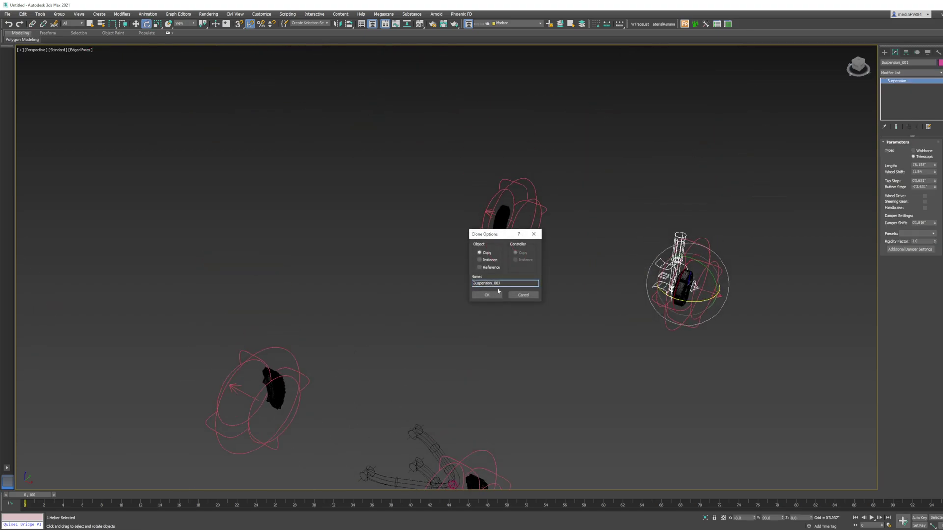
{"action": "left_click", "coordinate": [493, 294]}
{"action": "key", "text": "alt+a"}
{"action": "key", "text": "w"}
{"action": "key", "text": "Delete"}
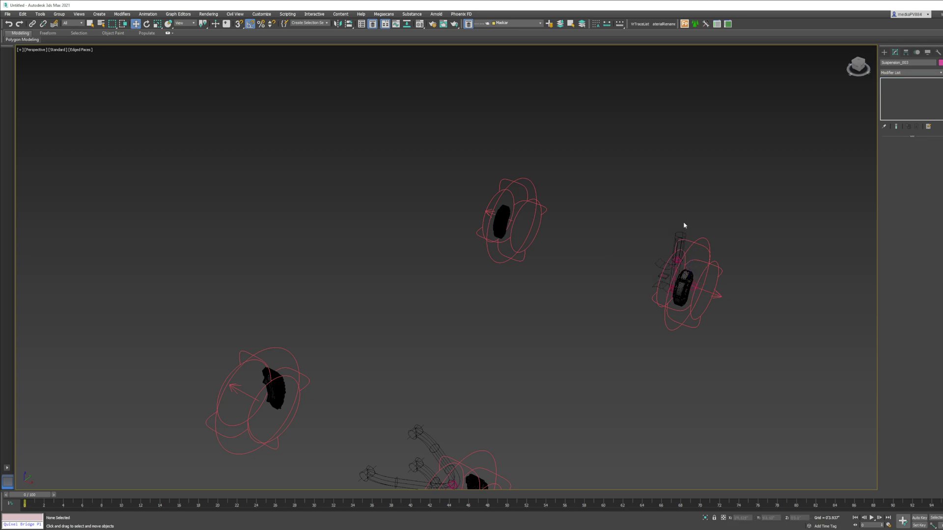
- Clone the rear left Suspension helper as an Instance onto the rear right Wheel helper and rotate it to face inward
{"action": "left_click", "coordinate": [682, 233]}
{"action": "key", "text": "ctrl+v"}
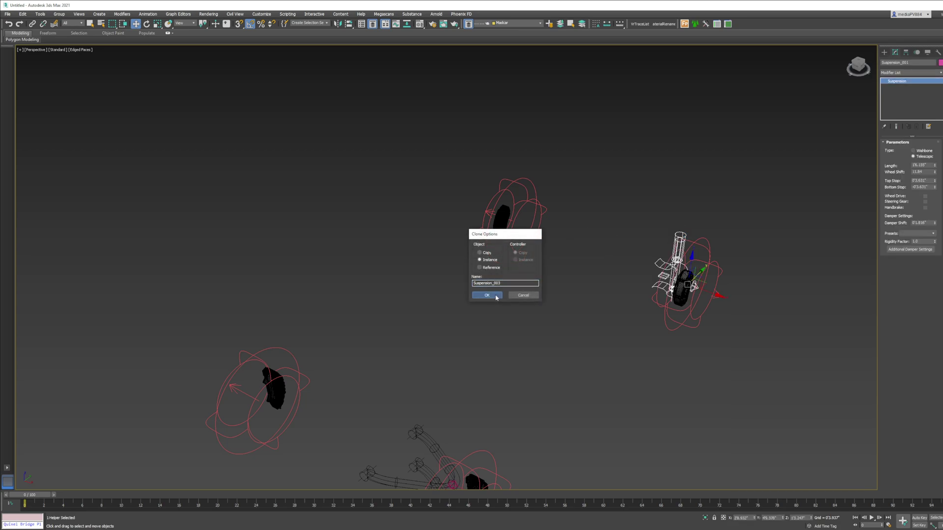
{"action": "left_click", "coordinate": [487, 295]}
{"action": "right_click", "coordinate": [539, 221]}
{"action": "left_click", "coordinate": [555, 234]}
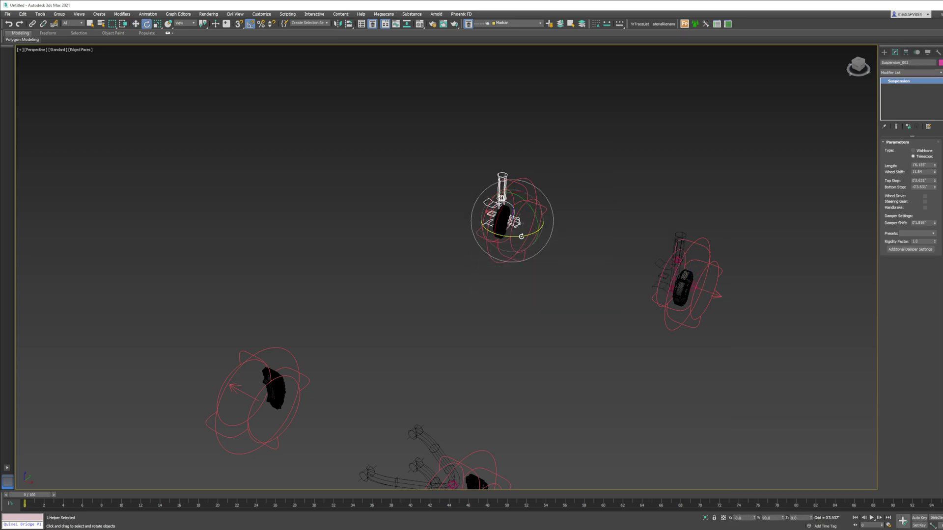
{"action": "left_click_drag", "start_coordinate": [522, 236], "coordinate": [581, 229]}
- Clone the front left Suspension helper as an Instance and align it to the front right Wheel helper
{"action": "left_click", "coordinate": [426, 435]}
{"action": "key", "text": "ctrl+v"}
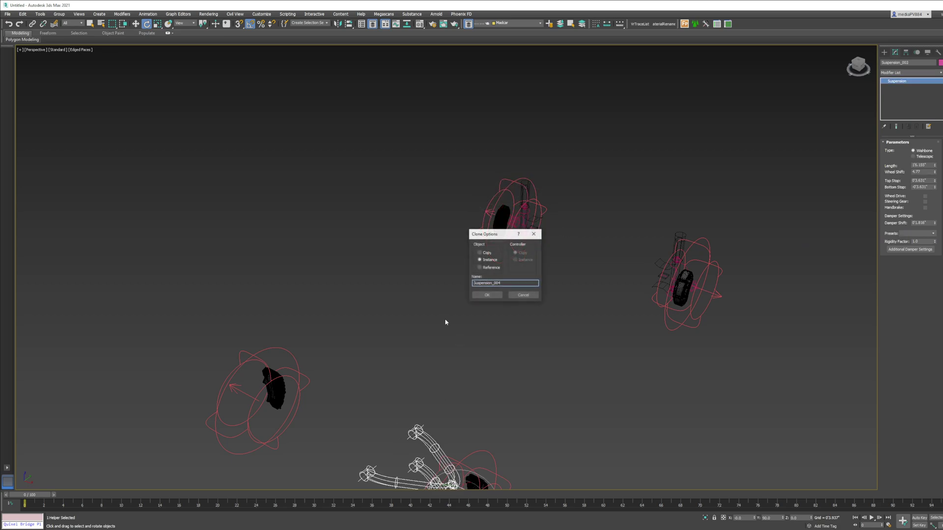
{"action": "left_click", "coordinate": [499, 296]}
{"action": "key", "text": "shift+a"}
{"action": "left_click", "coordinate": [297, 385]}
- Rotate the front right Suspension helper so its arms point toward the middle of the car, and deselect it
{"action": "right_click", "coordinate": [296, 379]}
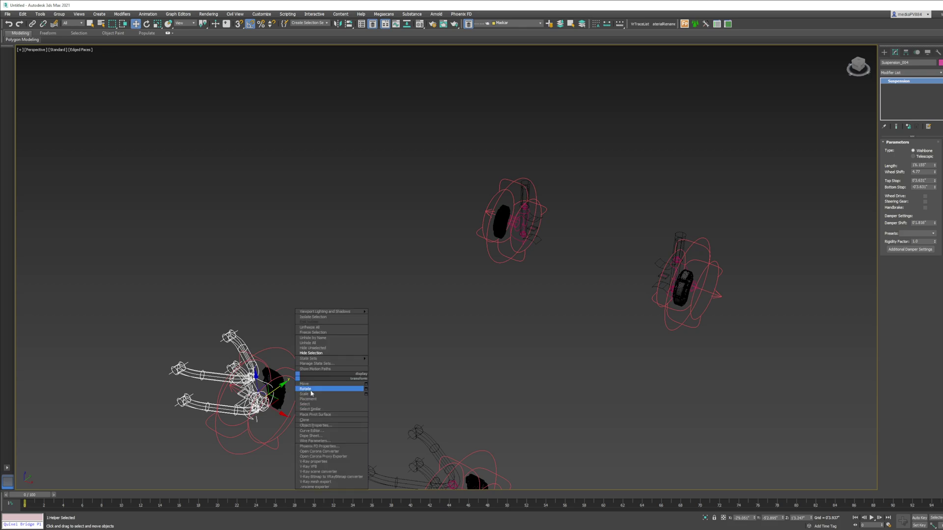
{"action": "left_click", "coordinate": [308, 391]}
{"action": "left_click_drag", "start_coordinate": [272, 418], "coordinate": [332, 407]}
{"action": "right_click", "coordinate": [333, 359]}
{"action": "left_click", "coordinate": [345, 368]}
{"action": "left_click", "coordinate": [99, 104]}
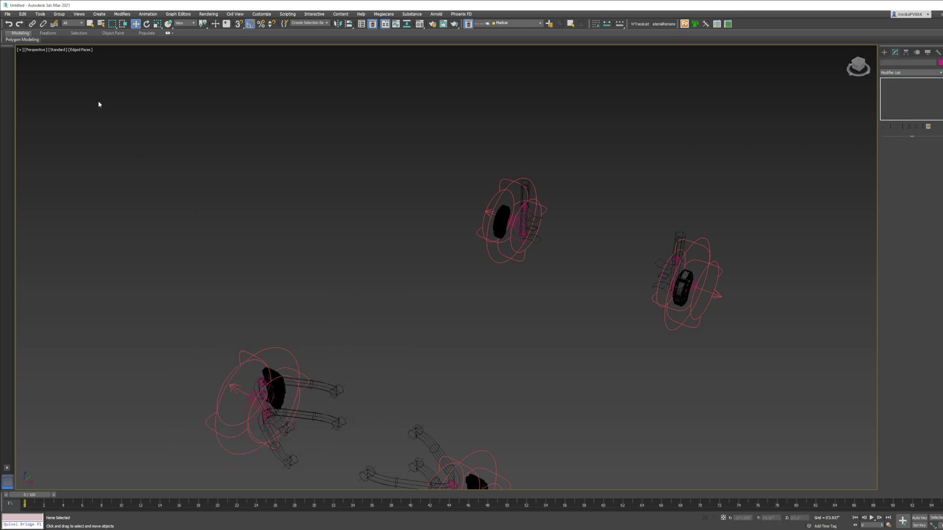
- Activate linking and hide the Wheel helpers at all four corners of the car
{"action": "left_click", "coordinate": [32, 24]}
{"action": "left_click", "coordinate": [529, 187]}
{"action": "left_click", "coordinate": [533, 191]}
{"action": "middle_click_drag", "start_coordinate": [401, 343], "coordinate": [413, 268]}
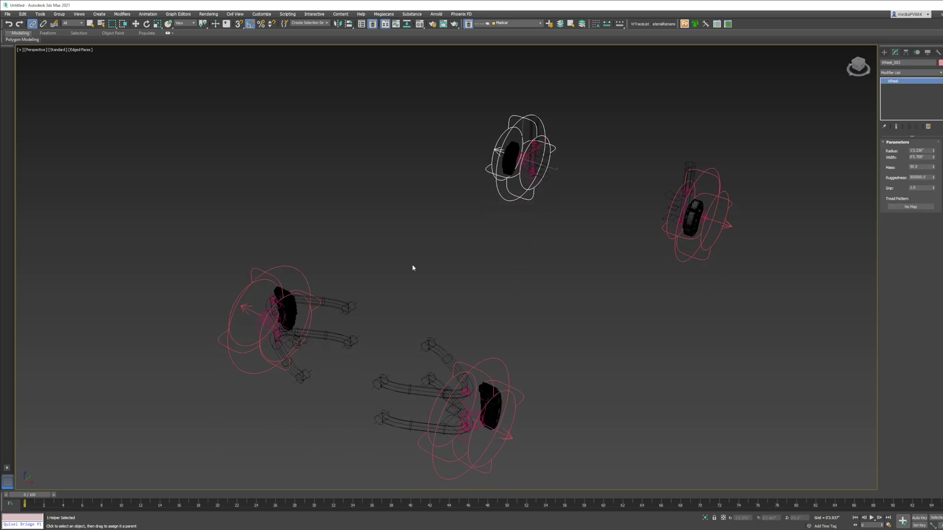
{"action": "left_click", "coordinate": [306, 272], "text": "ctrl"}
{"action": "left_click", "coordinate": [493, 360], "text": "ctrl"}
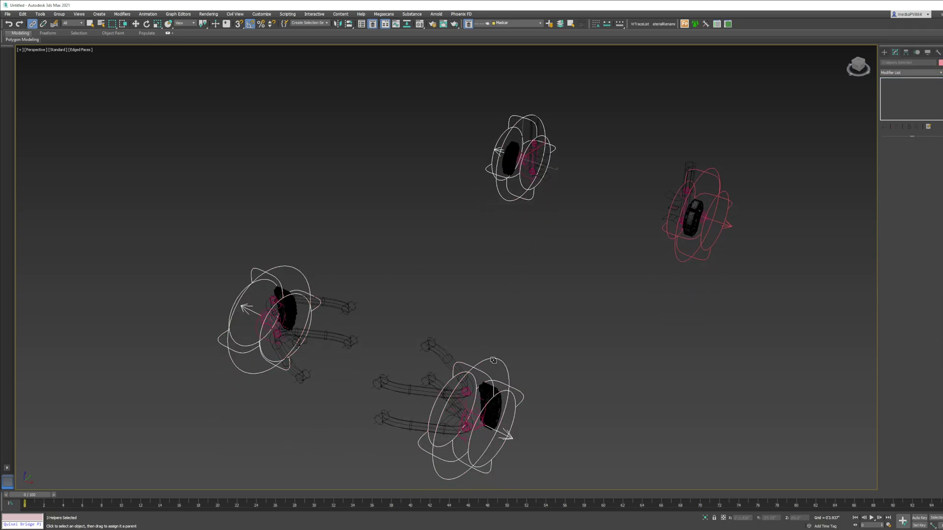
{"action": "left_click", "coordinate": [715, 245], "text": "ctrl"}
{"action": "right_click", "coordinate": [769, 228]}
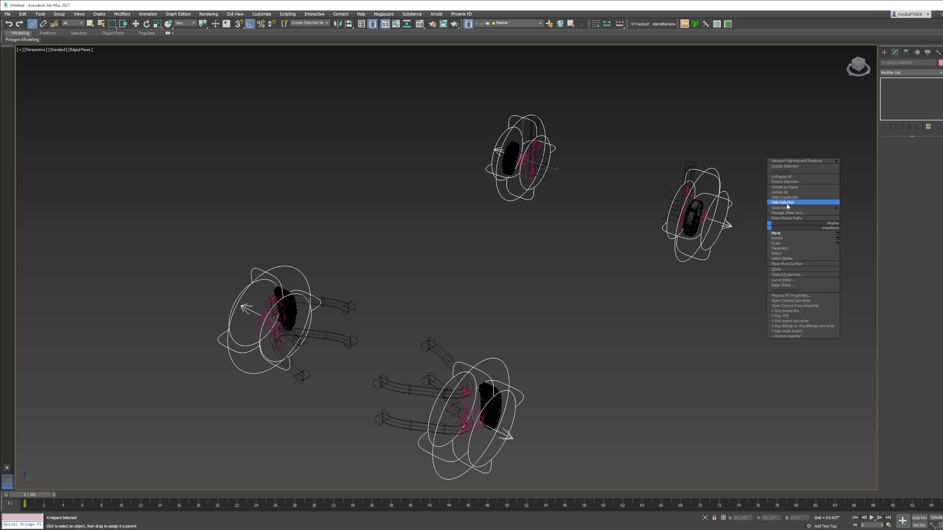
{"action": "left_click", "coordinate": [786, 202]}
- Link each of the four brake meshes to the Suspension helper at its own corner, and leave linking mode
{"action": "left_click_drag", "start_coordinate": [694, 208], "coordinate": [683, 185]}
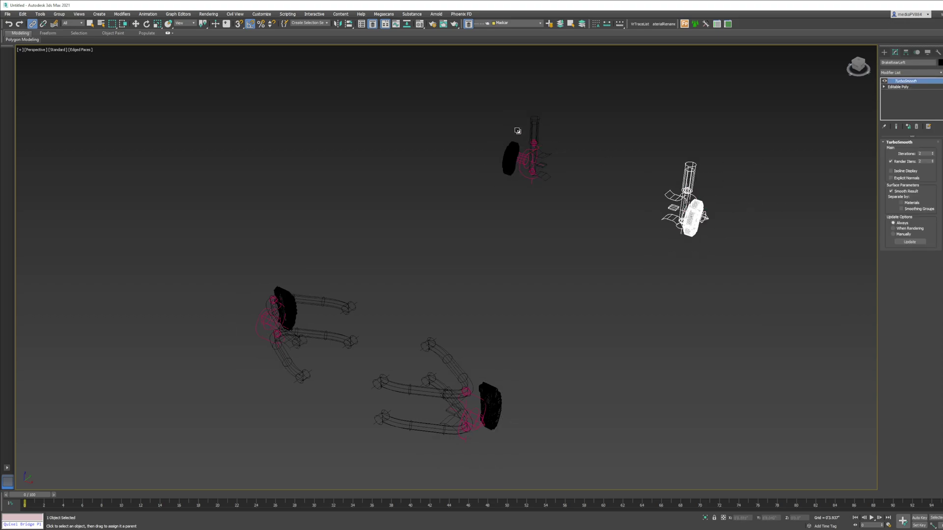
{"action": "left_click_drag", "start_coordinate": [483, 102], "coordinate": [523, 149]}
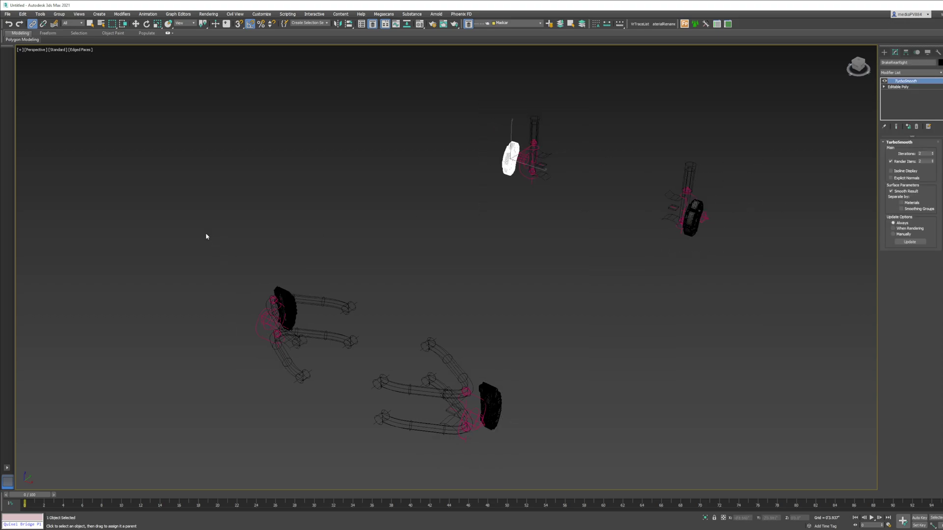
{"action": "left_click_drag", "start_coordinate": [206, 236], "coordinate": [297, 364]}
{"action": "left_click_drag", "start_coordinate": [295, 326], "coordinate": [298, 329]}
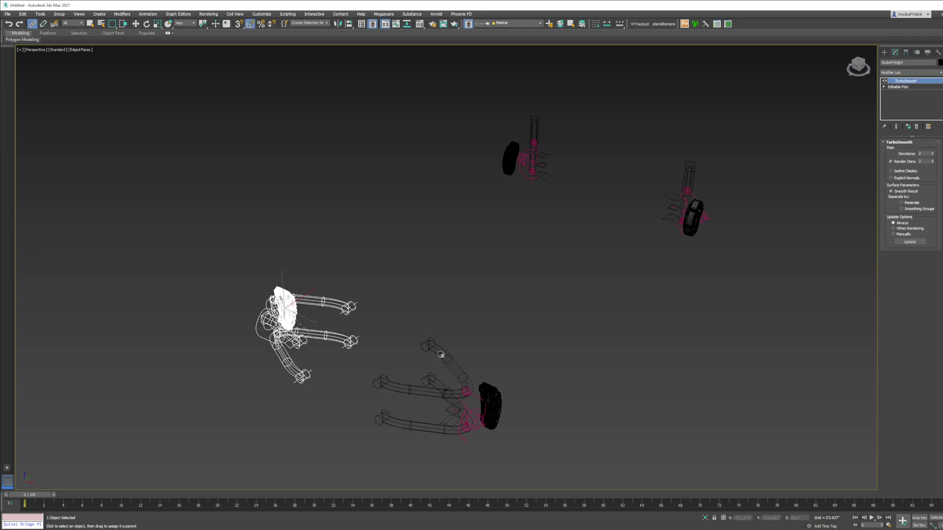
{"action": "left_click_drag", "start_coordinate": [571, 336], "coordinate": [410, 482]}
{"action": "left_click_drag", "start_coordinate": [418, 358], "coordinate": [415, 412], "text": "alt"}
{"action": "left_click_drag", "start_coordinate": [486, 404], "coordinate": [463, 379]}
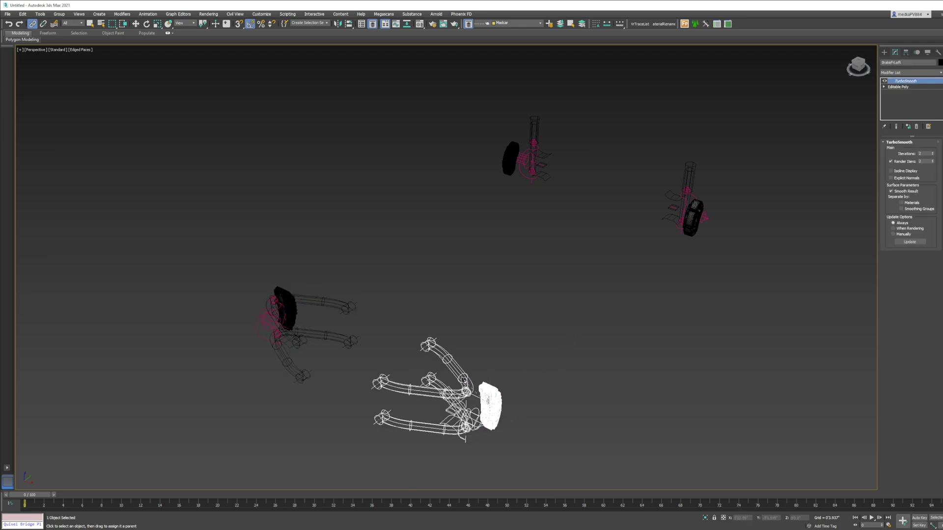
{"action": "right_click", "coordinate": [609, 282]}
{"action": "left_click", "coordinate": [651, 286]}
{"action": "left_click", "coordinate": [651, 286]}
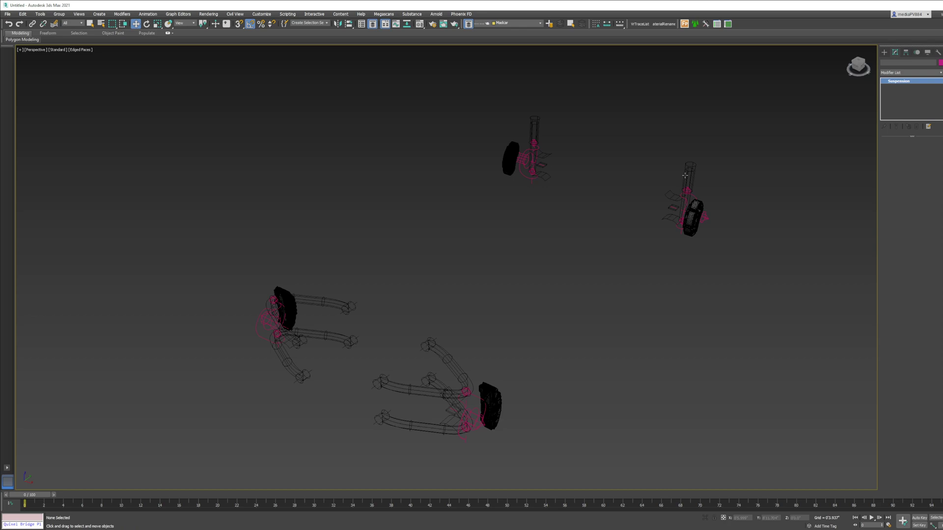
- Enable Wheel Drive on the rear left Suspension helper and deselect it
{"action": "left_click", "coordinate": [696, 169]}
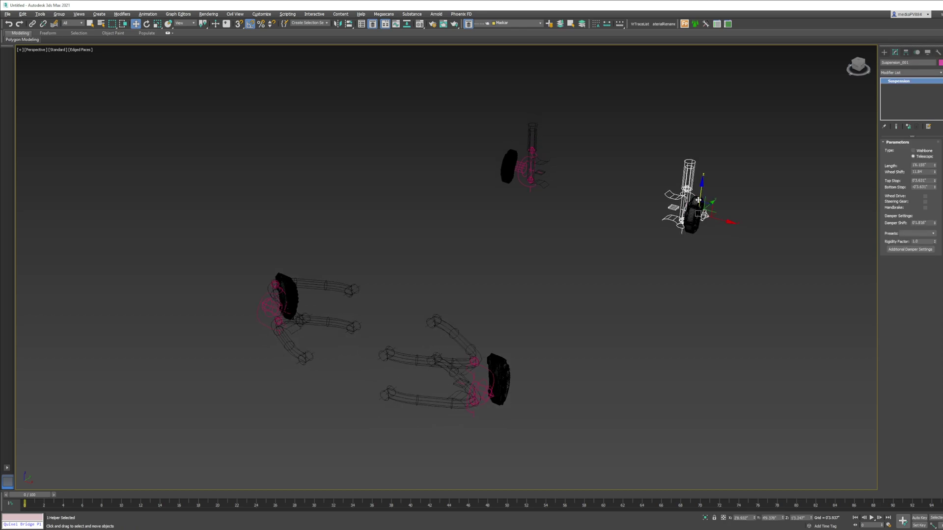
{"action": "left_click", "coordinate": [924, 196]}
{"action": "left_click", "coordinate": [479, 331]}
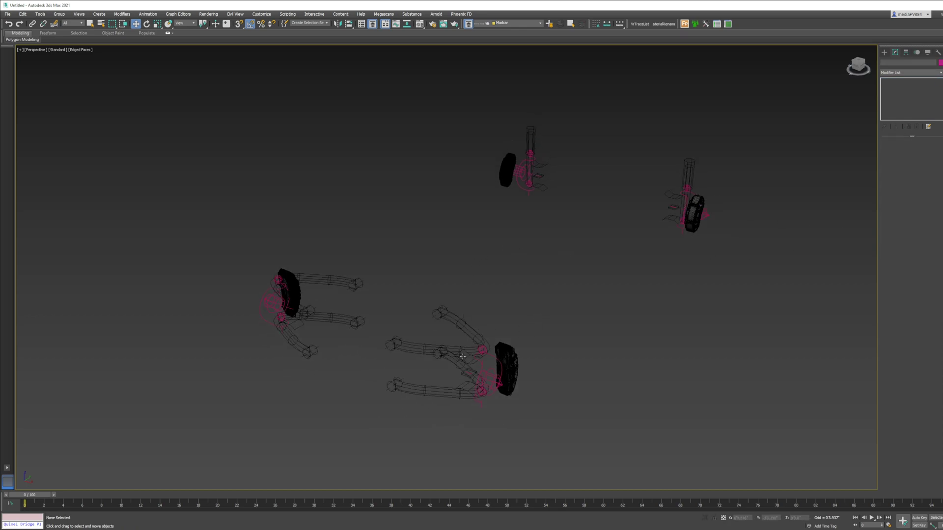
- Enable Steering Gear on the front left Suspension helper and deselect it
{"action": "left_click", "coordinate": [469, 348]}
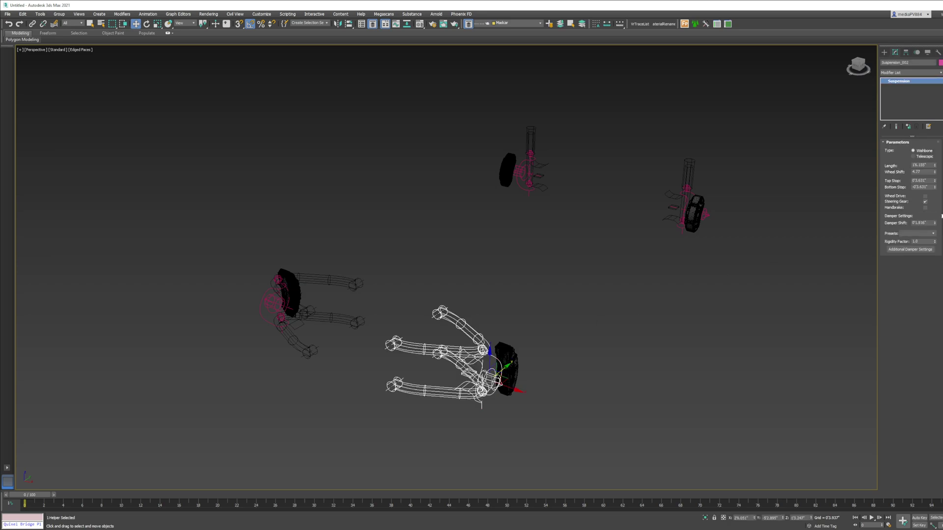
{"action": "left_click", "coordinate": [925, 201]}
{"action": "left_click", "coordinate": [708, 366]}
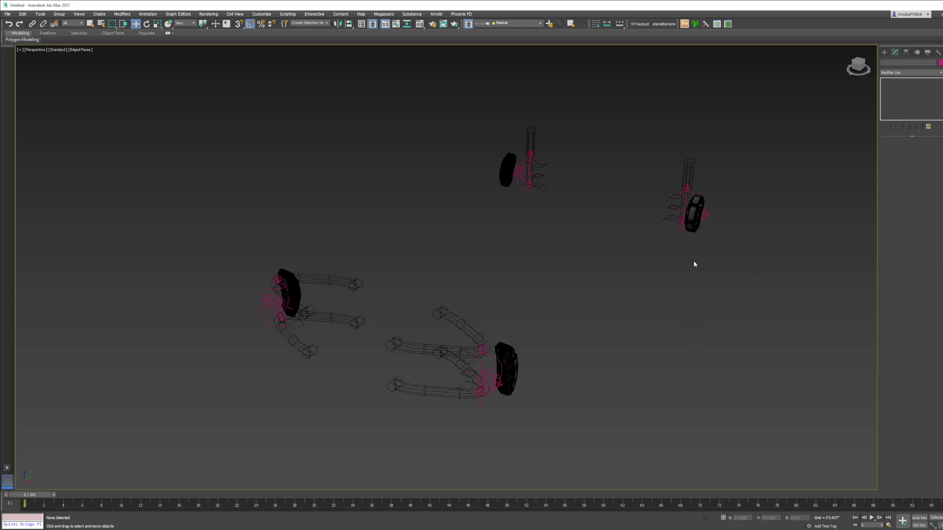
- Unhide all objects together with all layers
{"action": "scroll", "coordinate": [694, 264], "scroll_direction": "down", "scroll_amount": 3}
{"action": "right_click", "coordinate": [667, 279]}
{"action": "left_click", "coordinate": [685, 247]}
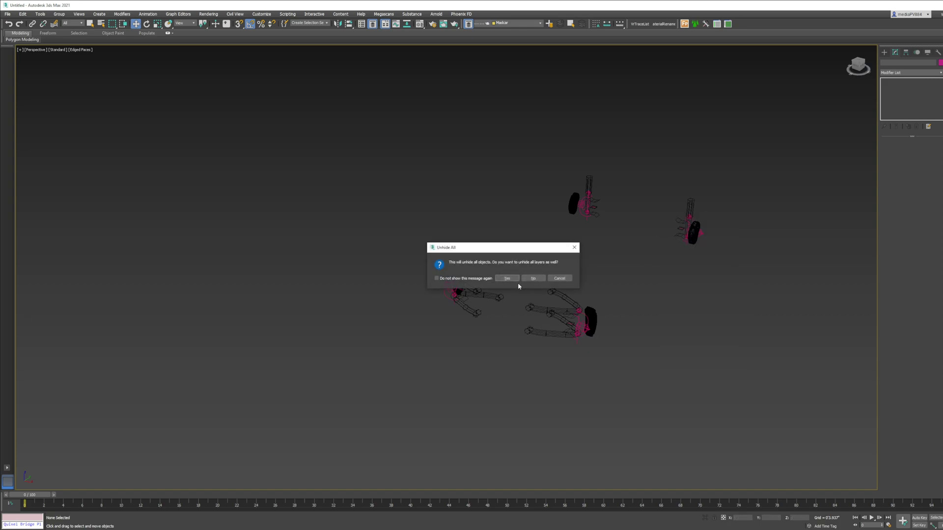
{"action": "left_click", "coordinate": [509, 278]}
{"action": "scroll", "coordinate": [728, 179], "scroll_direction": "down", "scroll_amount": 3}
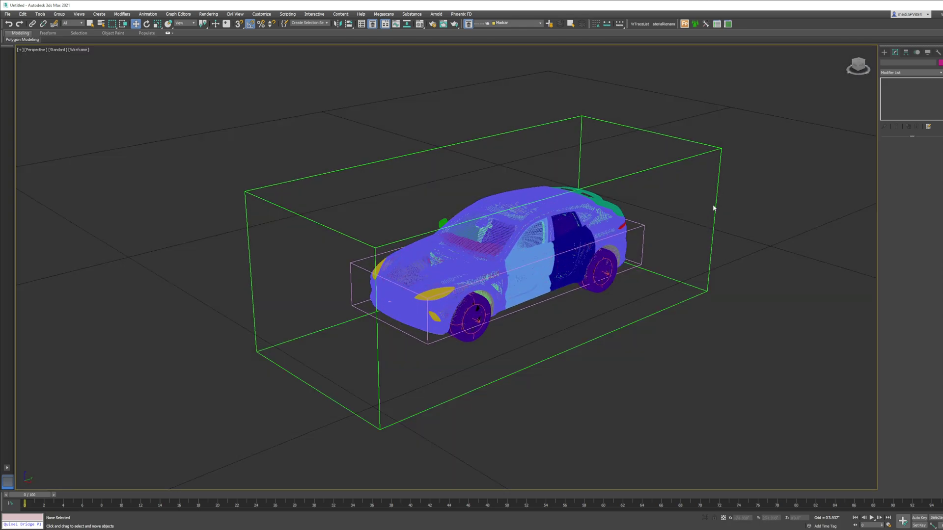
- Create a MadCar Start Position helper on the ground plane behind the car
{"action": "left_click", "coordinate": [714, 206]}
{"action": "middle_click_drag", "start_coordinate": [715, 206], "coordinate": [740, 238], "text": "alt"}
{"action": "left_click", "coordinate": [775, 80]}
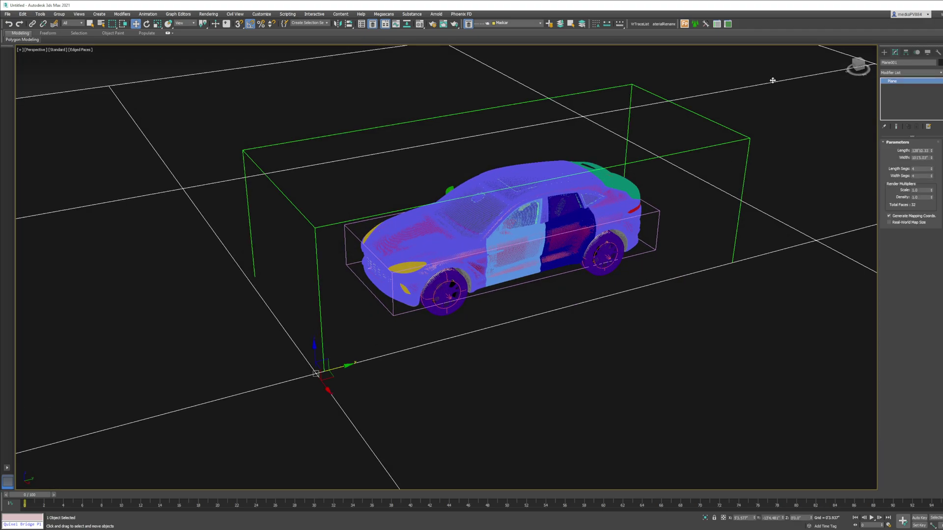
{"action": "scroll", "coordinate": [741, 116], "scroll_direction": "down", "scroll_amount": 5}
{"action": "left_click", "coordinate": [883, 52]}
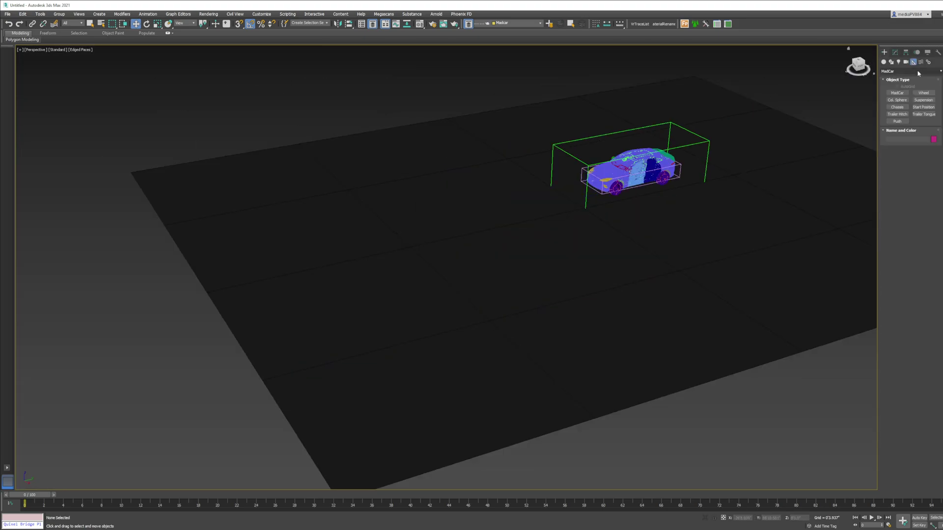
{"action": "left_click", "coordinate": [924, 107]}
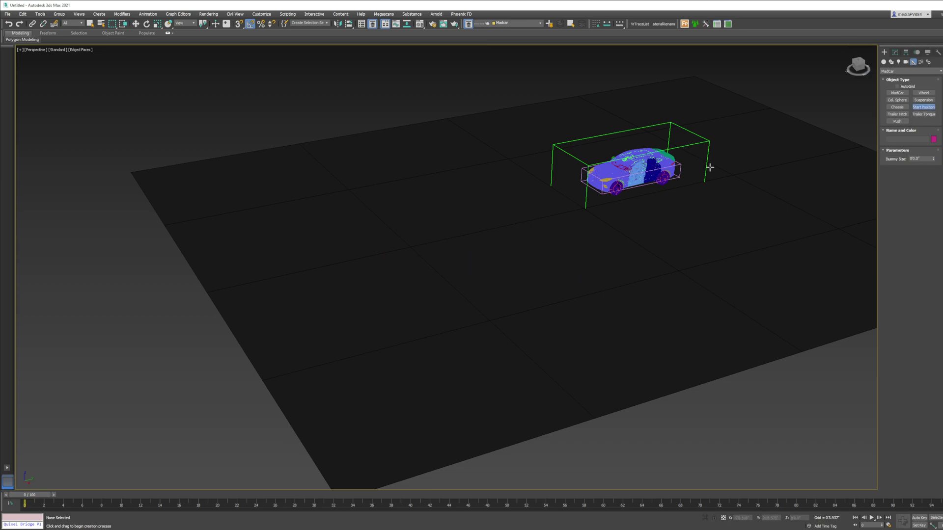
{"action": "middle_click_drag", "start_coordinate": [709, 168], "coordinate": [663, 243]}
{"action": "left_click_drag", "start_coordinate": [688, 246], "coordinate": [726, 174]}
{"action": "key", "text": "w"}
- Align the Start Position helper to the Chassis helper around the car
{"action": "scroll", "coordinate": [639, 252], "scroll_direction": "up", "scroll_amount": 6}
{"action": "key", "text": "shift+a"}
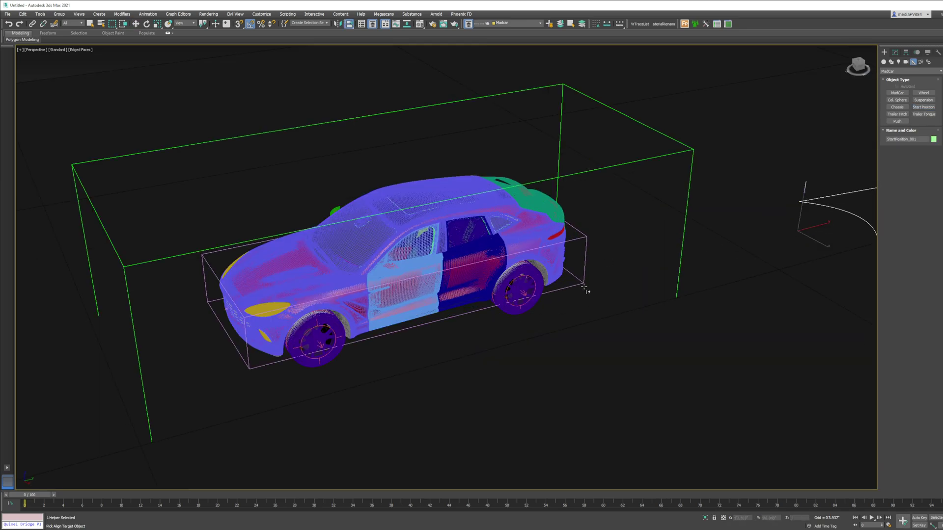
{"action": "key", "text": "F3"}
{"action": "left_click", "coordinate": [586, 288]}
- Rotate the Start Position helper so its arrow points toward the car's front, and move it forward
{"action": "right_click", "coordinate": [570, 228]}
{"action": "left_click", "coordinate": [589, 242]}
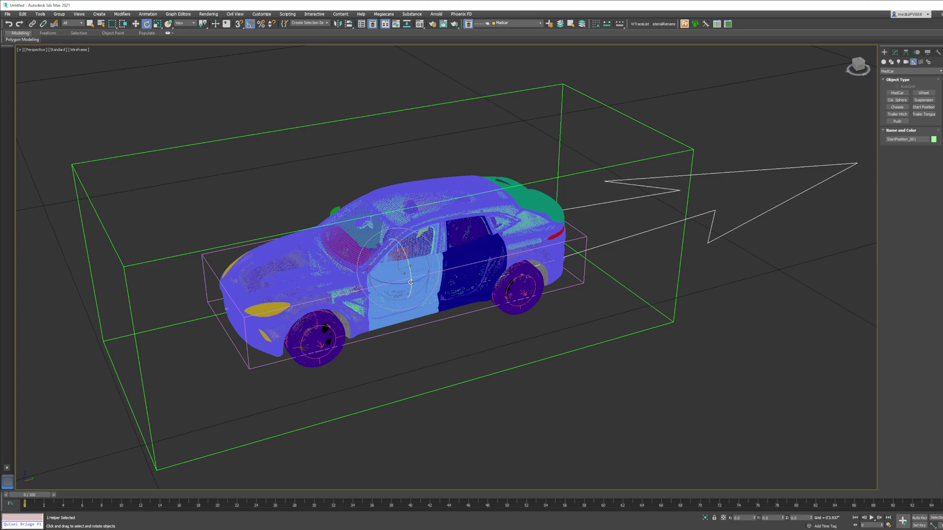
{"action": "left_click_drag", "start_coordinate": [402, 284], "coordinate": [464, 281]}
{"action": "key", "text": "w"}
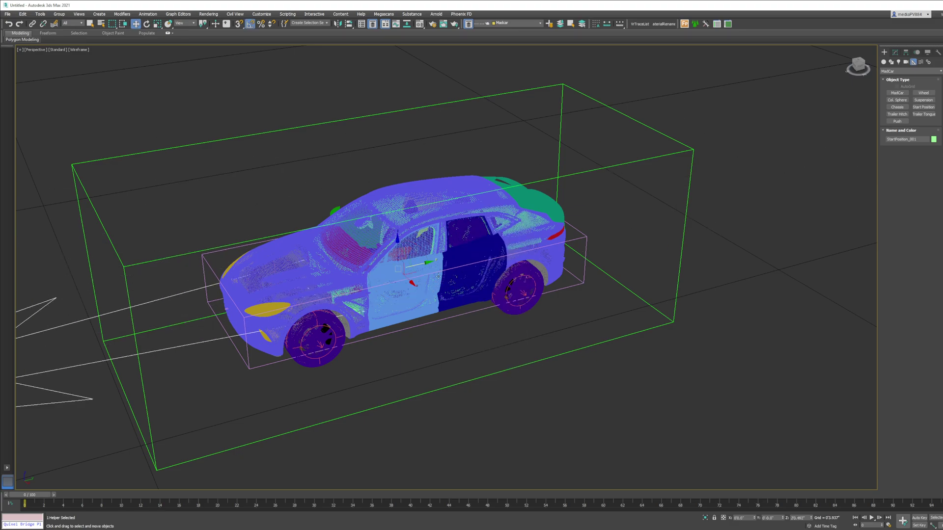
{"action": "key", "text": "F3"}
{"action": "scroll", "coordinate": [555, 222], "scroll_direction": "down", "scroll_amount": 5}
{"action": "left_click_drag", "start_coordinate": [555, 222], "coordinate": [490, 216]}
{"action": "middle_click_drag", "start_coordinate": [491, 216], "coordinate": [492, 229], "text": "alt"}
{"action": "key", "text": "F3"}
- Assign the ground plane as the Surface of the MadCar helper and update the surface
{"action": "left_click", "coordinate": [630, 184]}
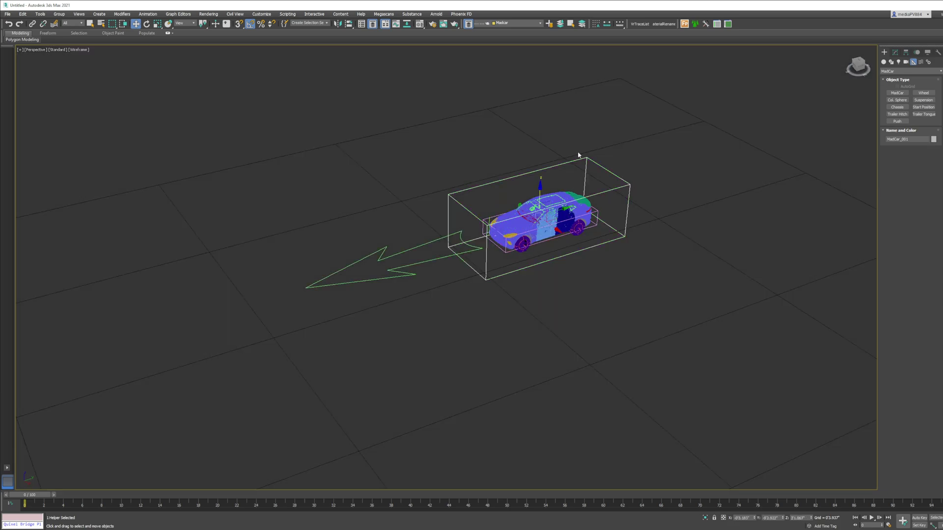
{"action": "left_click", "coordinate": [895, 52]}
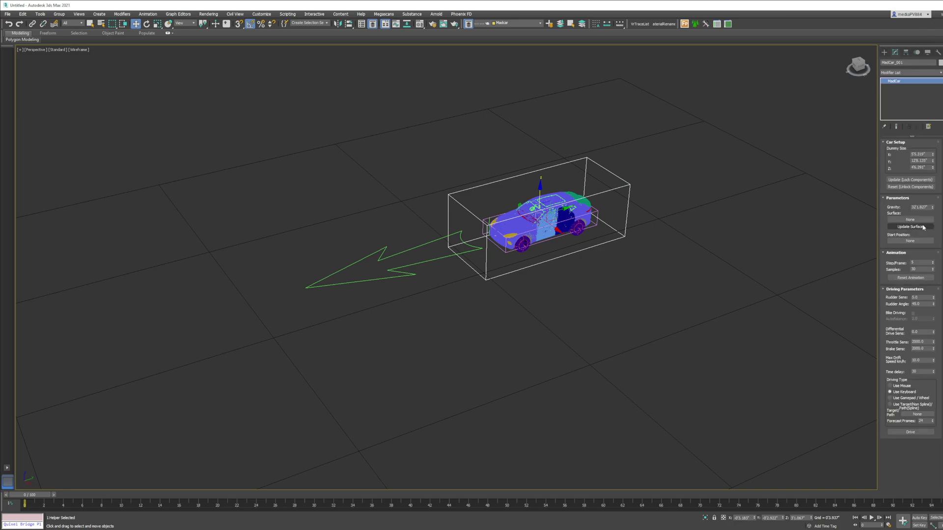
{"action": "left_click", "coordinate": [909, 219]}
{"action": "left_click", "coordinate": [694, 241]}
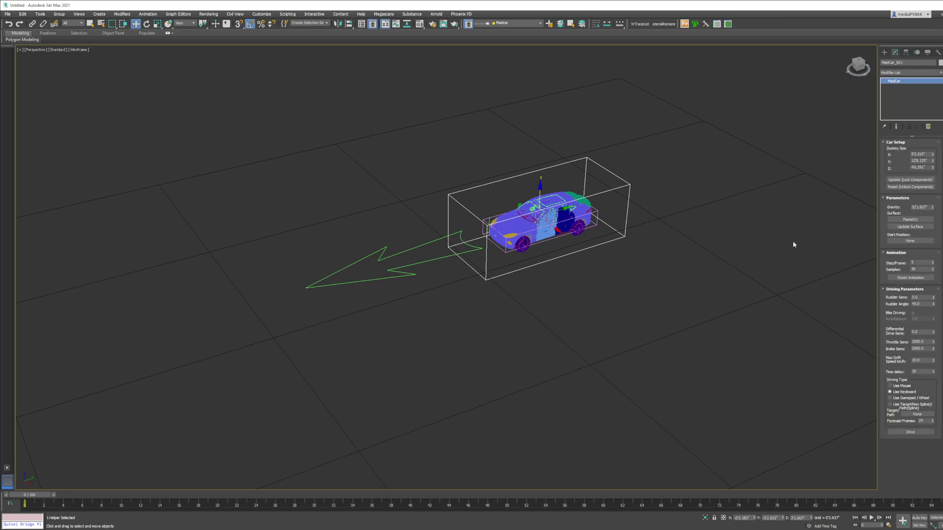
{"action": "left_click", "coordinate": [915, 229]}
- Assign StartPosition_001 as the Start Position of the MadCar helper and lock its components with Update
{"action": "left_click", "coordinate": [910, 241]}
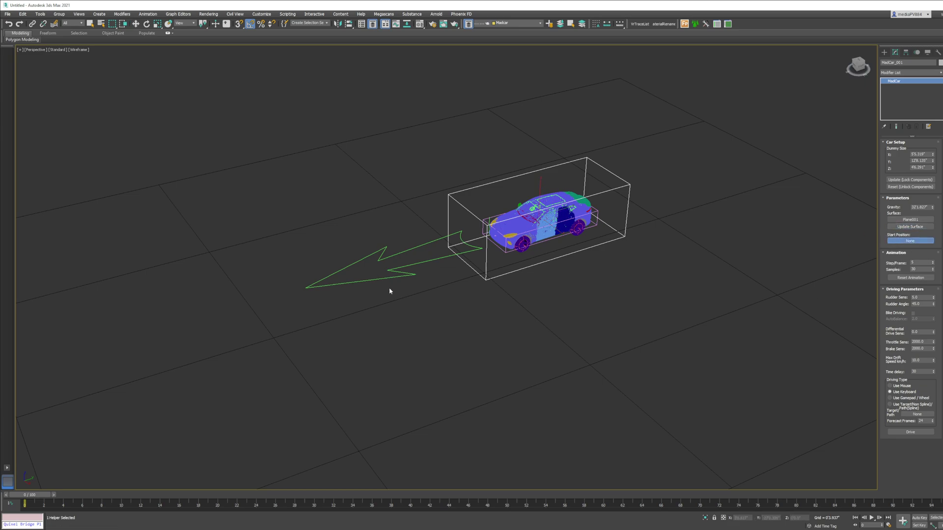
{"action": "left_click", "coordinate": [404, 273]}
{"action": "middle_click_drag", "start_coordinate": [565, 247], "coordinate": [606, 208]}
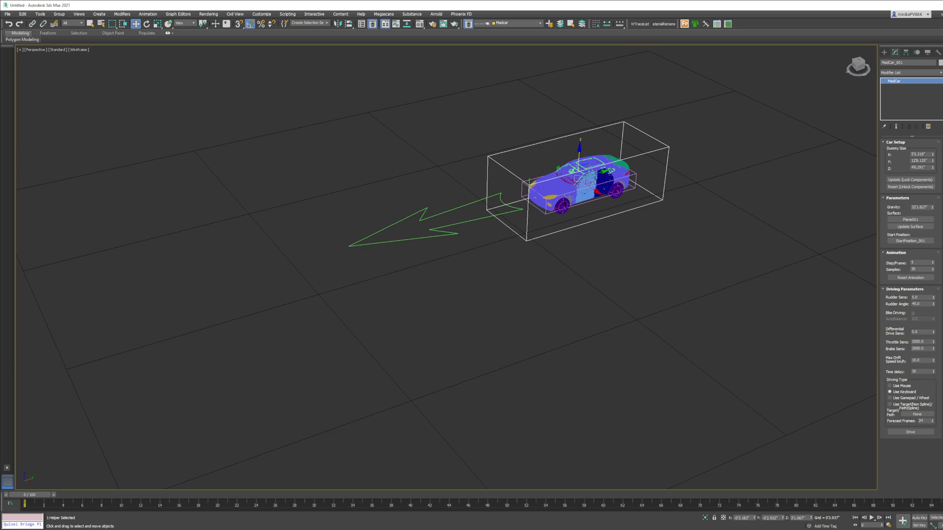
{"action": "left_click", "coordinate": [898, 180]}
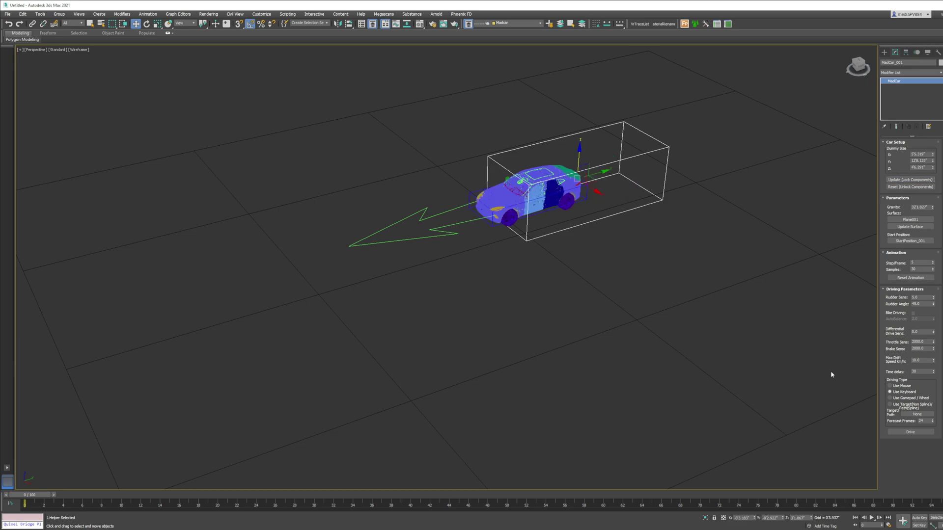
- Start MadCar's Drive mode and set the animation's End Time to 500 in Time Configuration
{"action": "left_click", "coordinate": [909, 432]}
{"action": "left_click", "coordinate": [888, 525]}
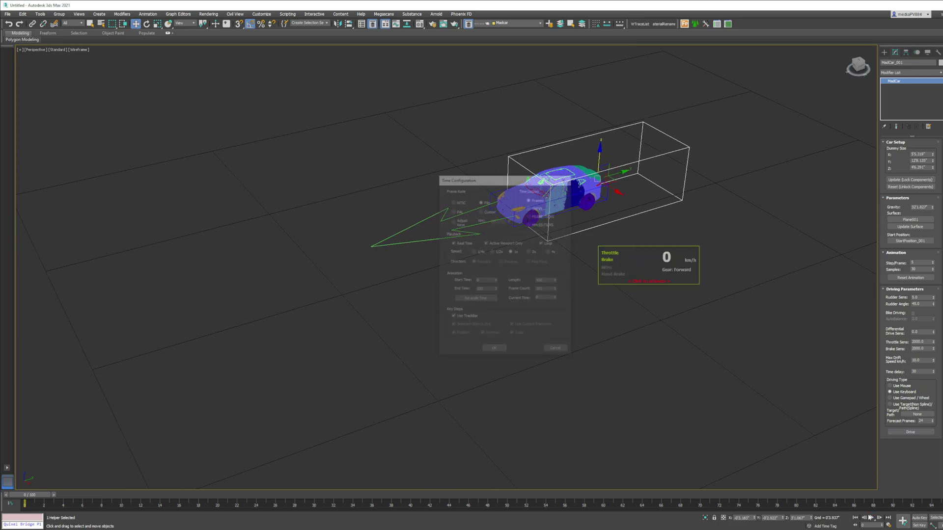
{"action": "double_click", "coordinate": [487, 289]}
{"action": "type", "text": "500"}
{"action": "key", "text": "Return"}
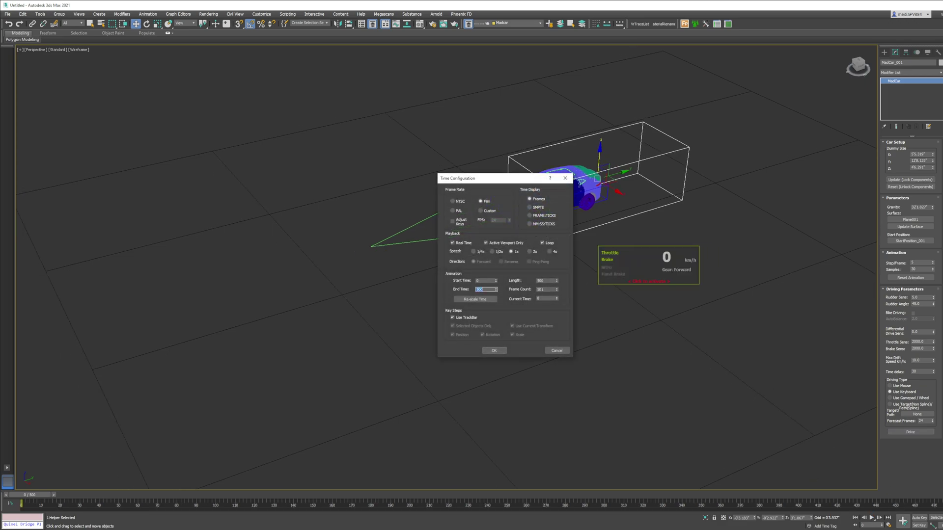
{"action": "left_click", "coordinate": [494, 351]}
- Record a test drive with throttle, a left turn, braking and hand brake, and stop it
{"action": "scroll", "coordinate": [553, 297], "scroll_direction": "down", "scroll_amount": 3}
{"action": "key", "text": "F3"}
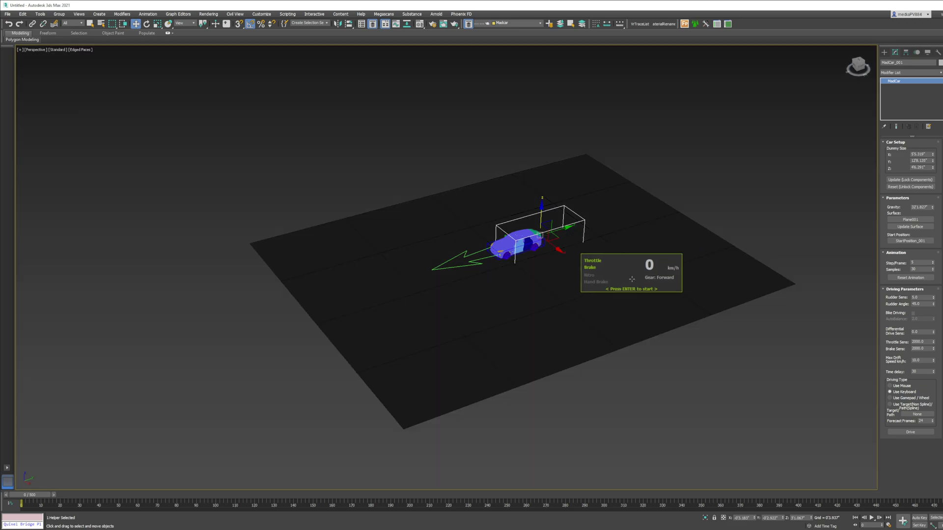
{"action": "key", "text": "Return"}
{"action": "key", "text": "Up"}
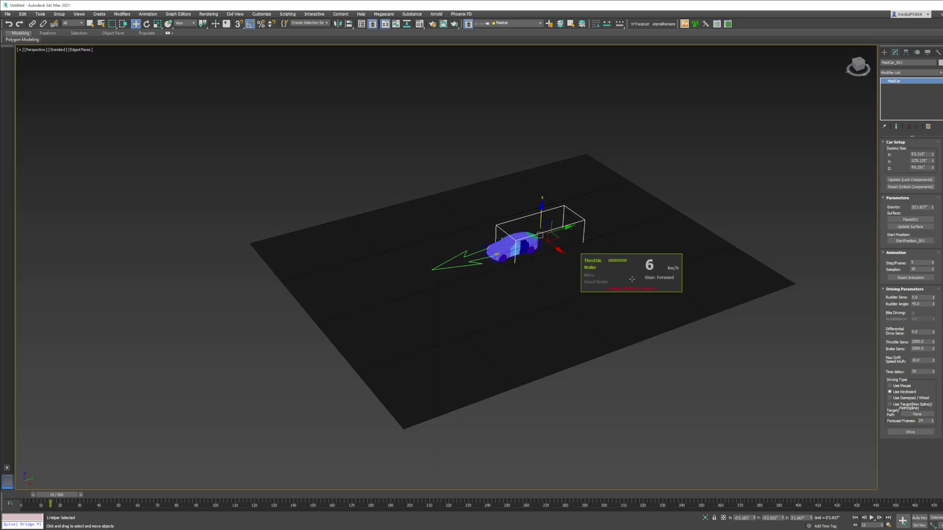
{"action": "key", "text": "Left"}
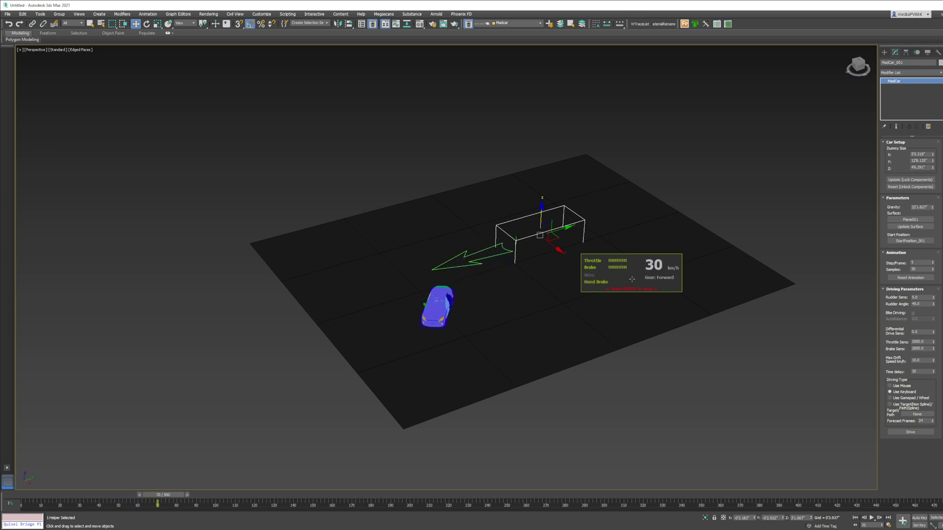
{"action": "key", "text": "Down"}
{"action": "key", "text": "space"}
{"action": "key", "text": "Return"}
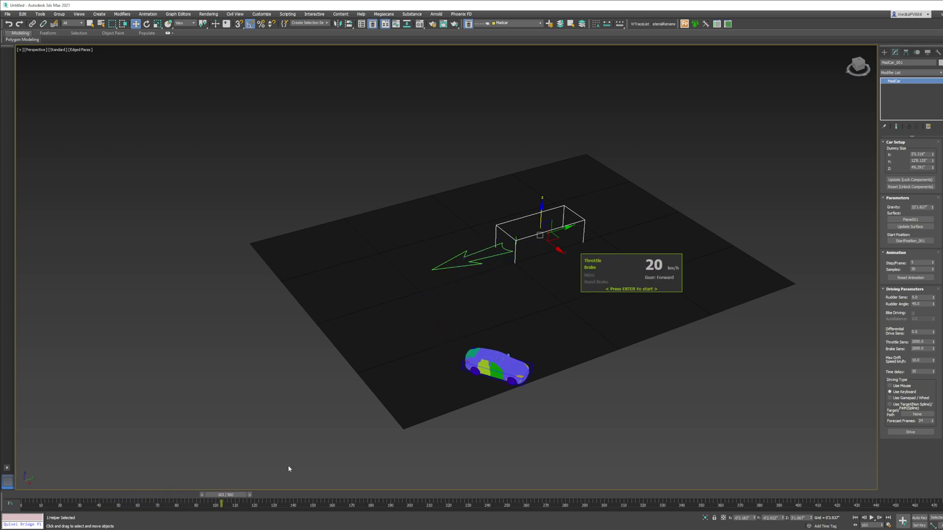
- Return the animation to frame 0 and unlock the MadCar components with Reset
{"action": "left_click_drag", "start_coordinate": [236, 496], "coordinate": [36, 502]}
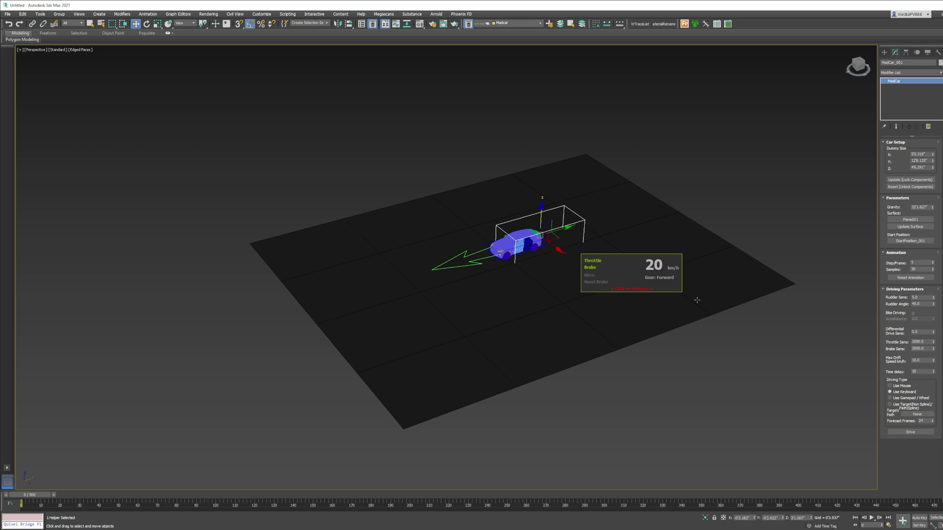
{"action": "left_click", "coordinate": [914, 188]}
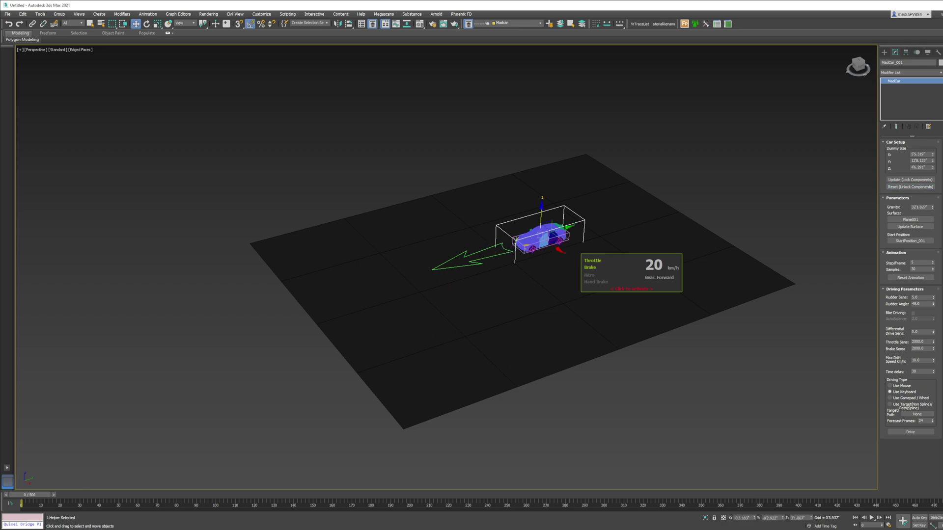
- Set the MadCar helper's Rudder Sens to 15, record a short throttle drive and return to frame 0
{"action": "left_click", "coordinate": [921, 298]}
{"action": "left_click_drag", "start_coordinate": [609, 269], "coordinate": [656, 284]}
{"action": "key", "text": "Return"}
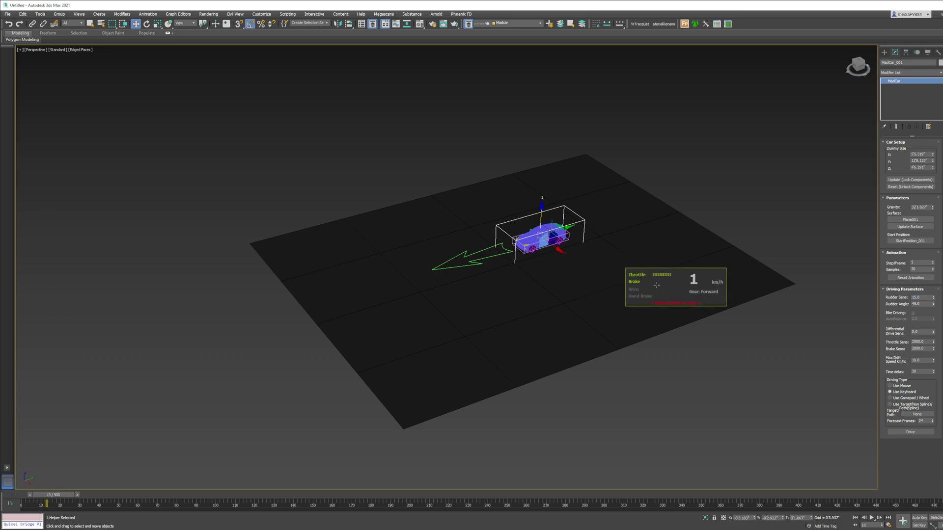
{"action": "left_click_drag", "start_coordinate": [89, 495], "coordinate": [23, 497]}
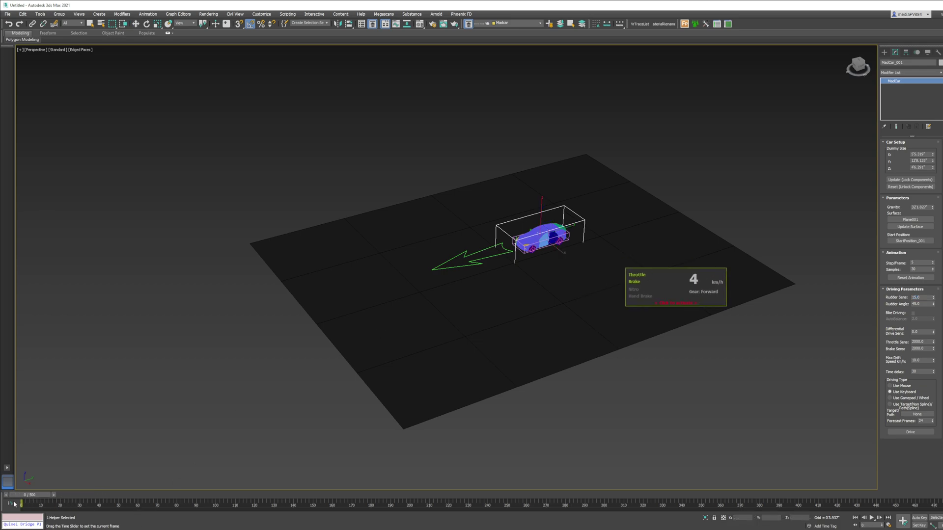
- Lock the MadCar components with Update and record a test drive with throttle and a left turn
{"action": "left_click", "coordinate": [898, 179]}
{"action": "left_click_drag", "start_coordinate": [666, 278], "coordinate": [676, 281]}
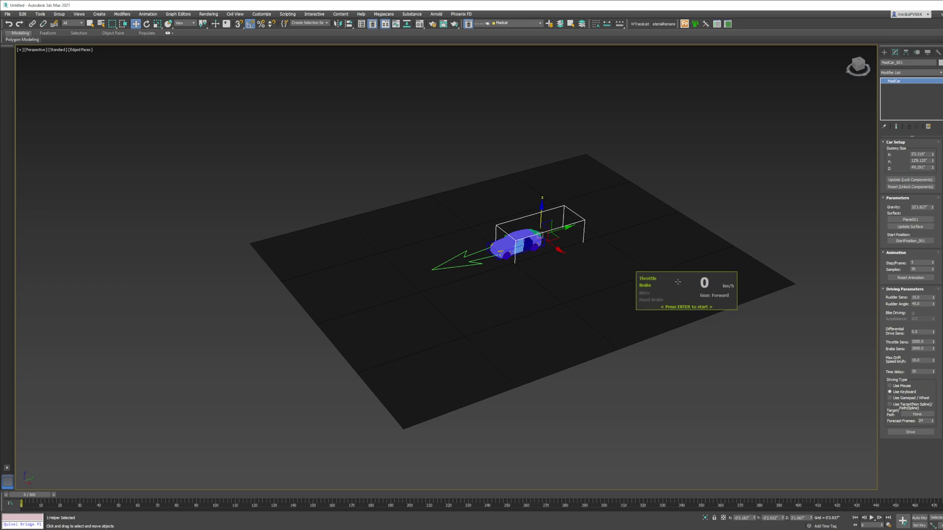
{"action": "key", "text": "Return"}
{"action": "key", "text": "Up"}
{"action": "key", "text": "Left"}
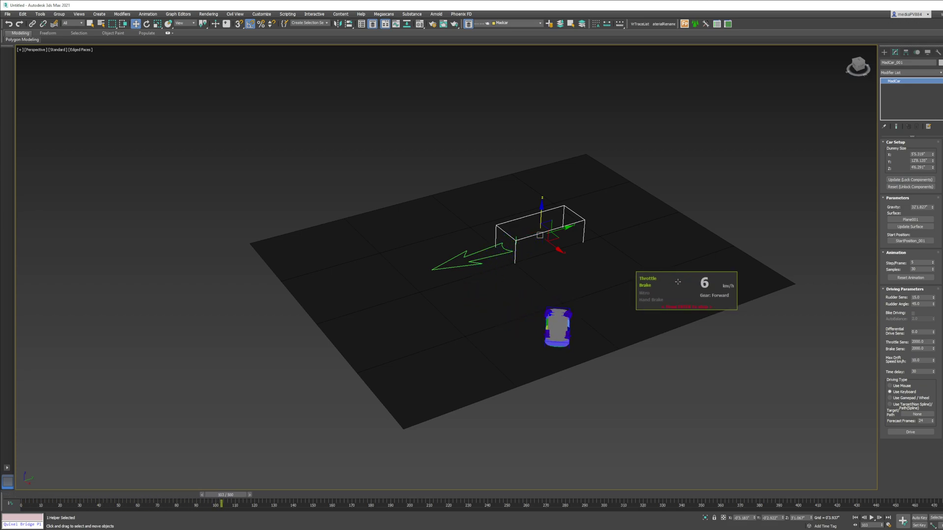
{"action": "key", "text": "Return"}
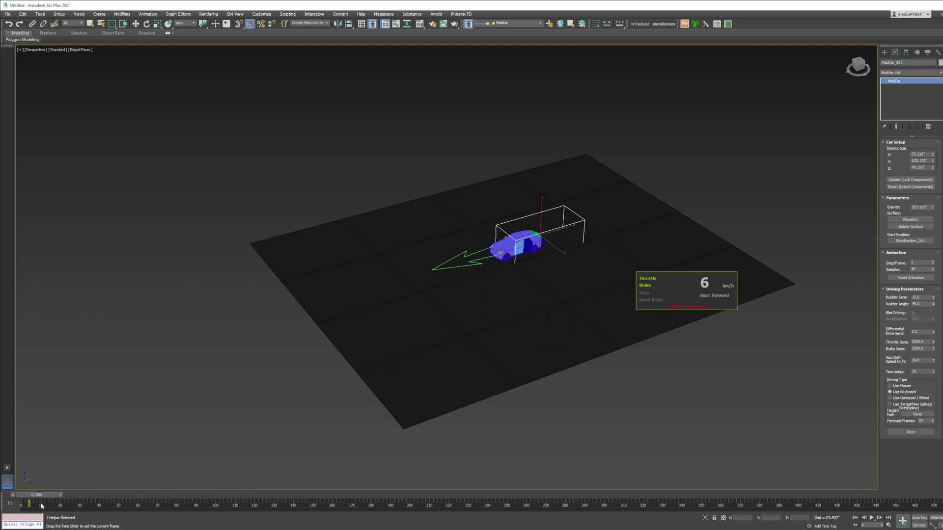
- Reset and relock the MadCar components, record another throttle drive and stop it
{"action": "left_click", "coordinate": [919, 188]}
{"action": "left_click", "coordinate": [915, 180]}
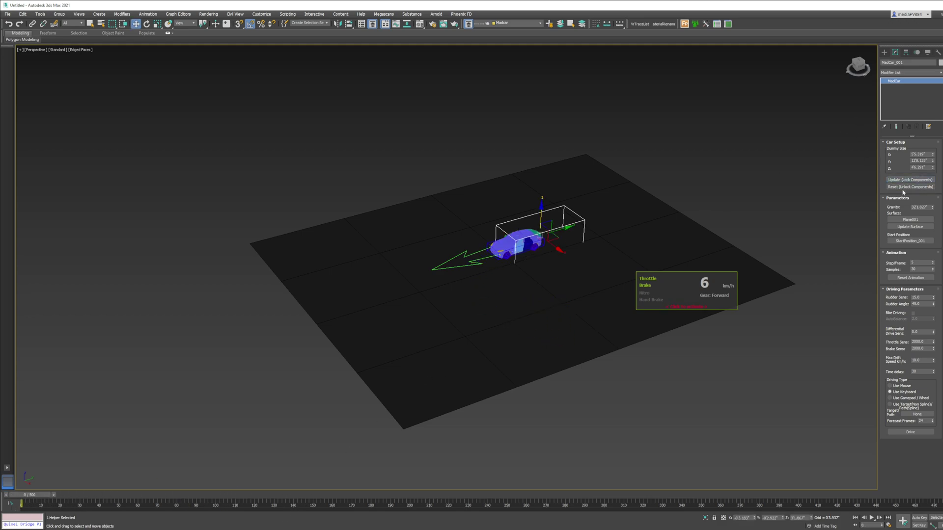
{"action": "left_click", "coordinate": [687, 288]}
{"action": "key", "text": "Return"}
{"action": "key", "text": "Up"}
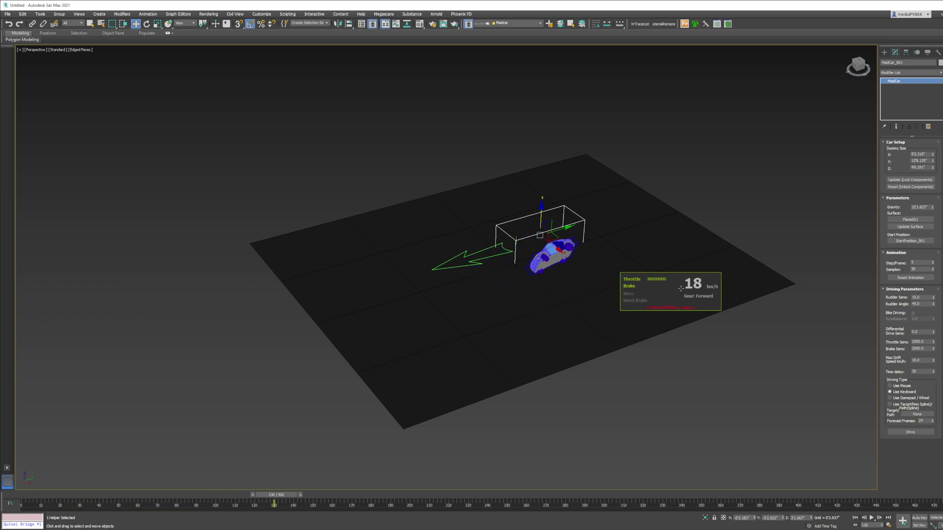
{"action": "key", "text": "Escape"}
{"action": "key", "text": "Return"}
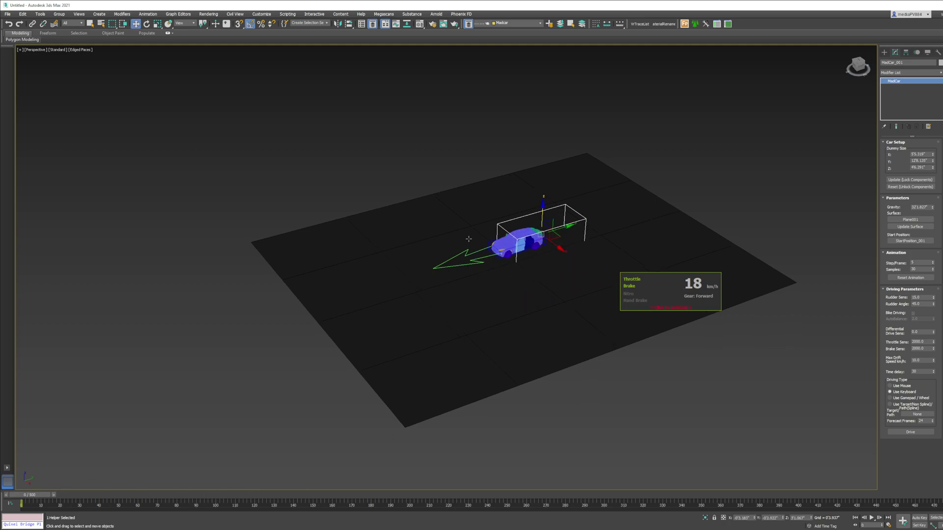
- Unlock the MadCar components with Reset and select the left rear wheel for inspection
{"action": "left_click", "coordinate": [916, 188]}
{"action": "middle_click_drag", "start_coordinate": [515, 266], "coordinate": [515, 266]}
{"action": "key", "text": "z"}
{"action": "left_click", "coordinate": [506, 317]}
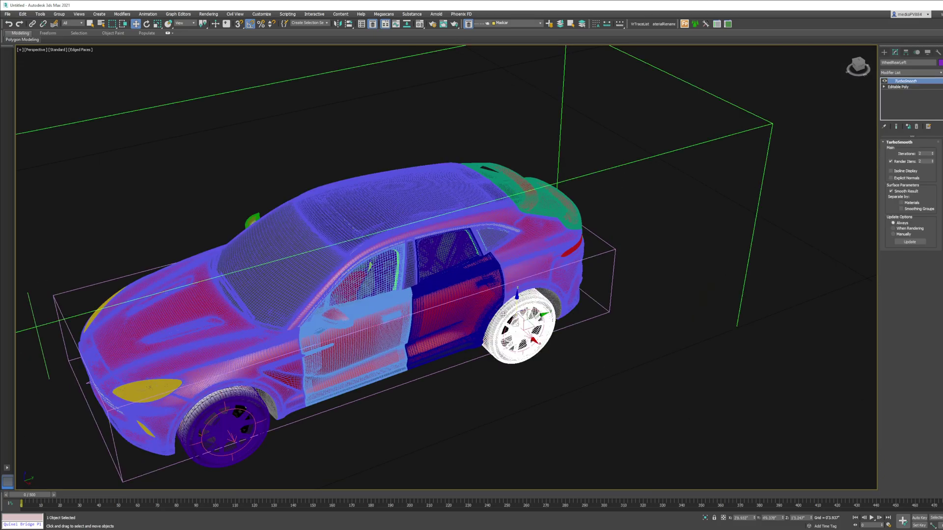
{"action": "middle_click_drag", "start_coordinate": [517, 310], "coordinate": [511, 334], "text": "alt"}
{"action": "scroll", "coordinate": [520, 327], "scroll_direction": "up", "scroll_amount": 4}
{"action": "scroll", "coordinate": [565, 320], "scroll_direction": "down", "scroll_amount": 4}
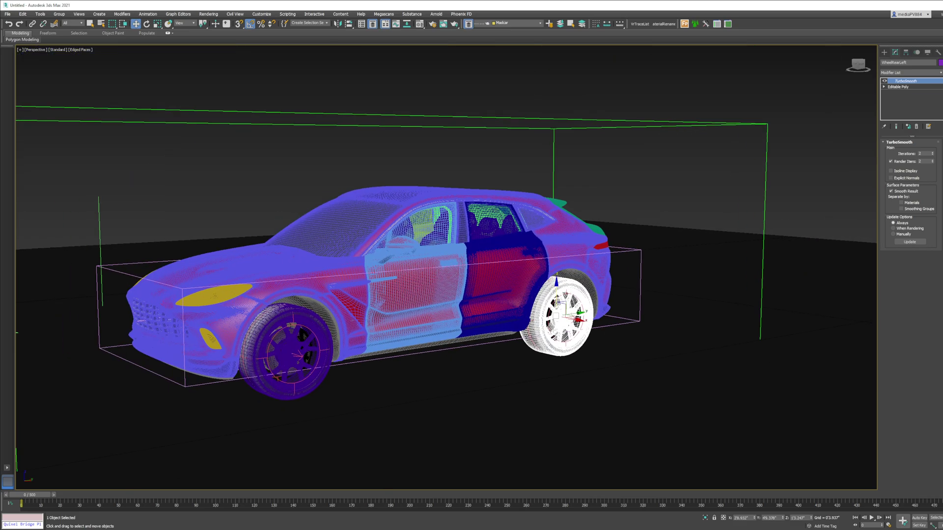
- Show the car in wireframe to expose its suspension helpers
{"action": "left_click", "coordinate": [687, 255]}
{"action": "middle_click_drag", "start_coordinate": [500, 284], "coordinate": [618, 269], "text": "alt"}
{"action": "scroll", "coordinate": [599, 313], "scroll_direction": "up", "scroll_amount": 3}
{"action": "left_click", "coordinate": [597, 313]}
{"action": "key", "text": "F3"}
- Rotate the left rear suspension helper by an offset of -3 degrees about world Y and select the right rear one
{"action": "left_click", "coordinate": [595, 275]}
{"action": "right_click", "coordinate": [619, 259]}
{"action": "left_click", "coordinate": [634, 273]}
{"action": "middle_click_drag", "start_coordinate": [540, 201], "coordinate": [551, 196], "text": "alt"}
{"action": "right_click", "coordinate": [146, 24]}
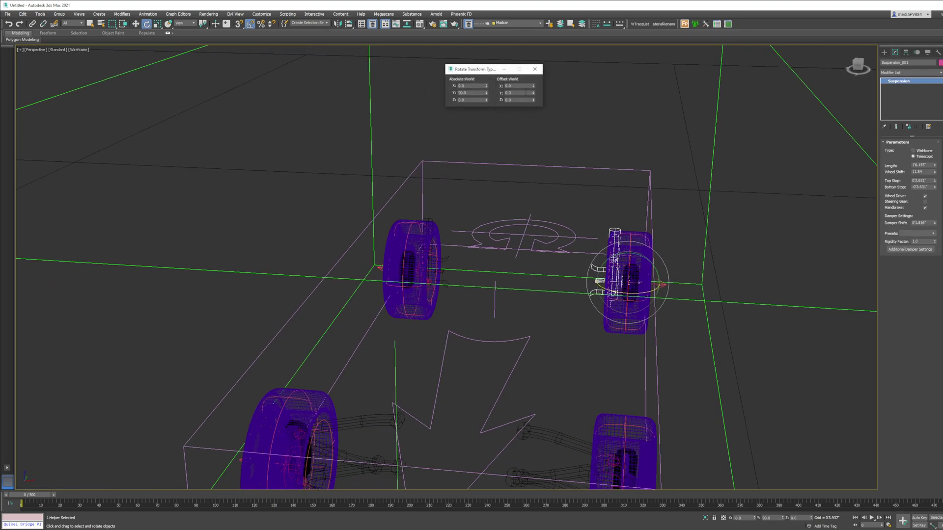
{"action": "left_click_drag", "start_coordinate": [533, 93], "coordinate": [535, 109]}
{"action": "type", "text": "-3"}
{"action": "key", "text": "Return"}
{"action": "left_click", "coordinate": [445, 255]}
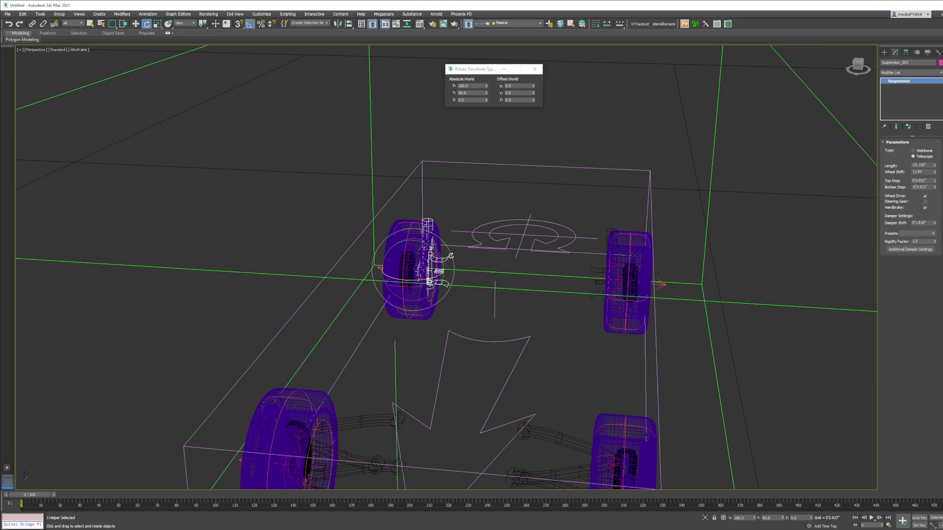
- Rotate the left front suspension helper by -2 degrees and the right front one by 2 degrees about world Y
{"action": "middle_click_drag", "start_coordinate": [547, 364], "coordinate": [590, 382], "text": "alt"}
{"action": "left_click", "coordinate": [590, 381]}
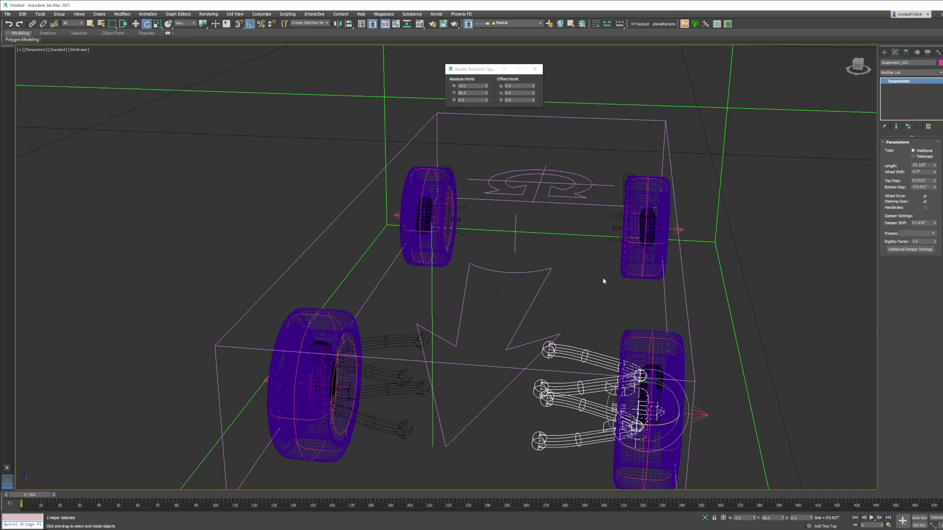
{"action": "left_click", "coordinate": [511, 93]}
{"action": "type", "text": "-2"}
{"action": "key", "text": "Return"}
{"action": "left_click", "coordinate": [422, 339]}
{"action": "left_click", "coordinate": [511, 93]}
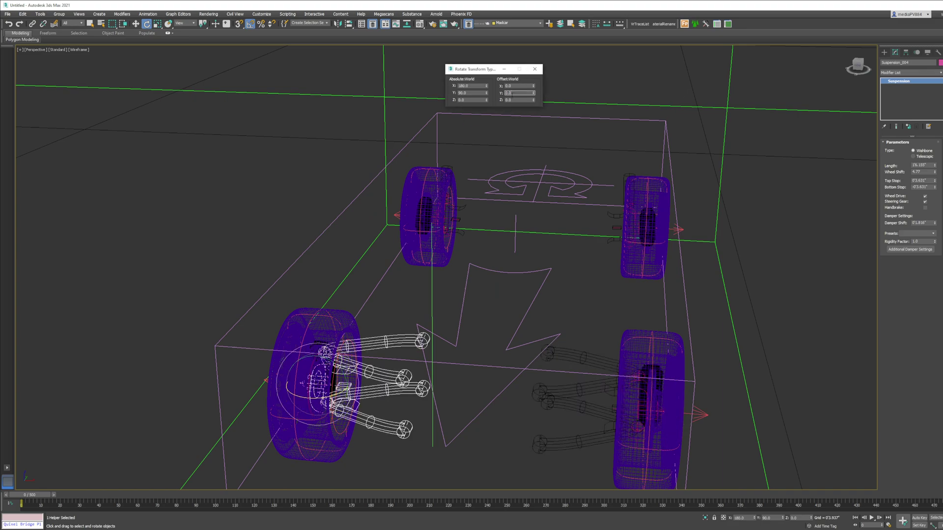
{"action": "type", "text": "2"}
{"action": "key", "text": "Return"}
- Close the rotation type-in, activate the Move tool and select all four suspension helpers
{"action": "left_click", "coordinate": [535, 69]}
{"action": "right_click", "coordinate": [558, 224]}
{"action": "left_click", "coordinate": [564, 234]}
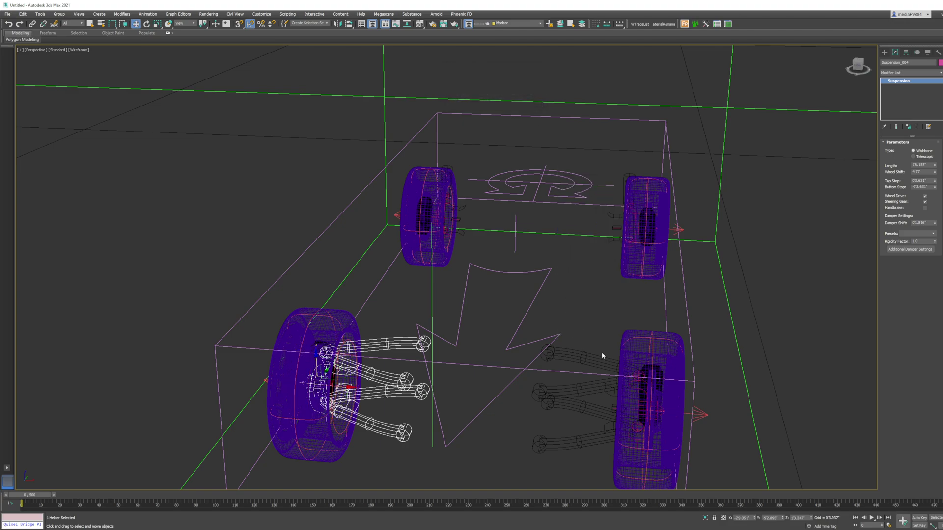
{"action": "left_click", "coordinate": [602, 355], "text": "ctrl"}
{"action": "left_click", "coordinate": [615, 217], "text": "ctrl"}
{"action": "left_click", "coordinate": [465, 208], "text": "ctrl"}
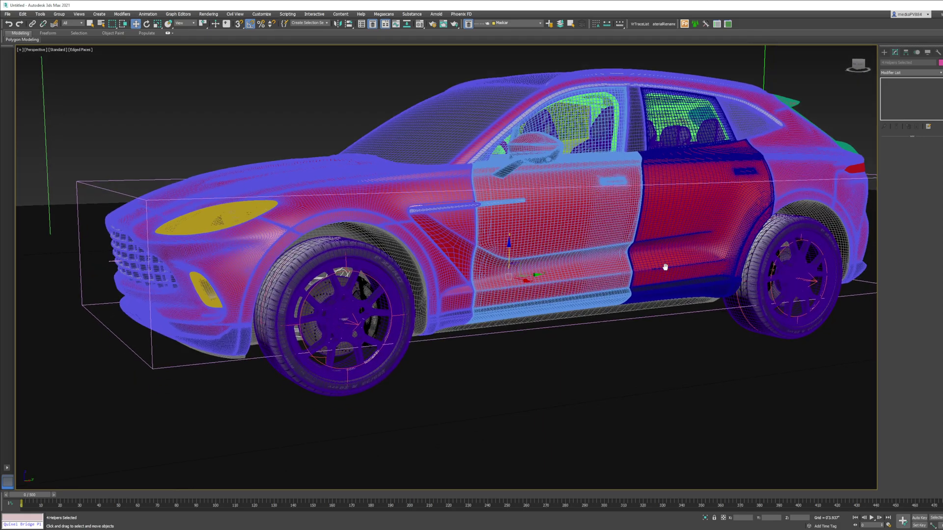
- Display the car shaded without edged faces and lock the MadCar helper's components with Update
{"action": "key", "text": "F4"}
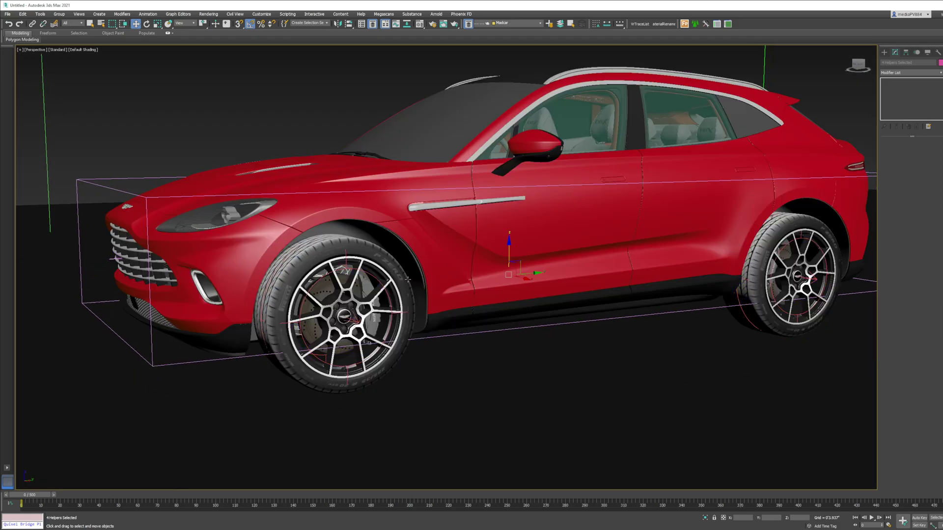
{"action": "scroll", "coordinate": [508, 240], "scroll_direction": "down", "scroll_amount": 10}
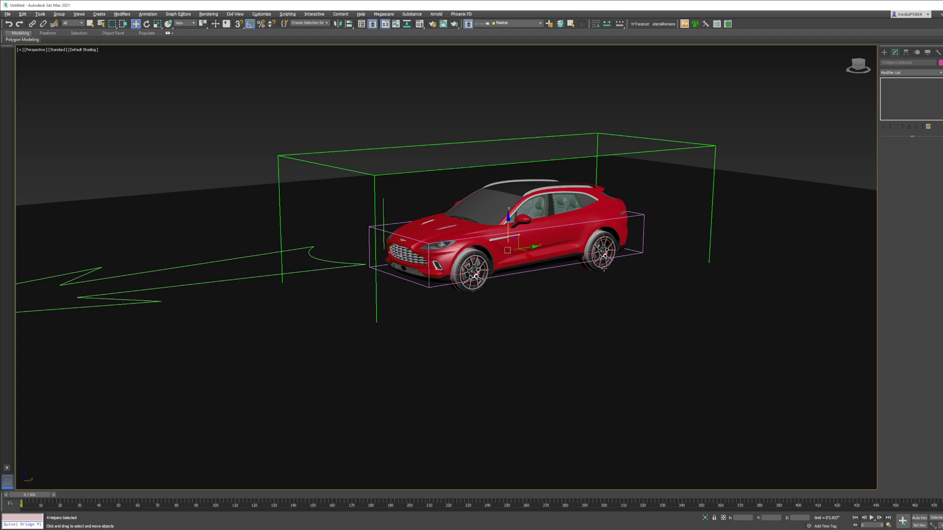
{"action": "middle_click_drag", "start_coordinate": [604, 269], "coordinate": [726, 163], "text": "alt"}
{"action": "left_click", "coordinate": [644, 132]}
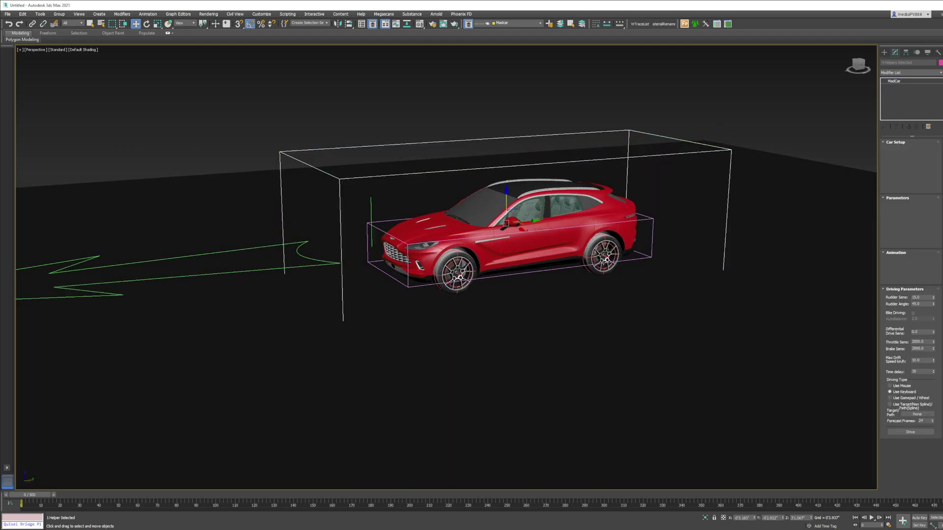
{"action": "left_click", "coordinate": [892, 182]}
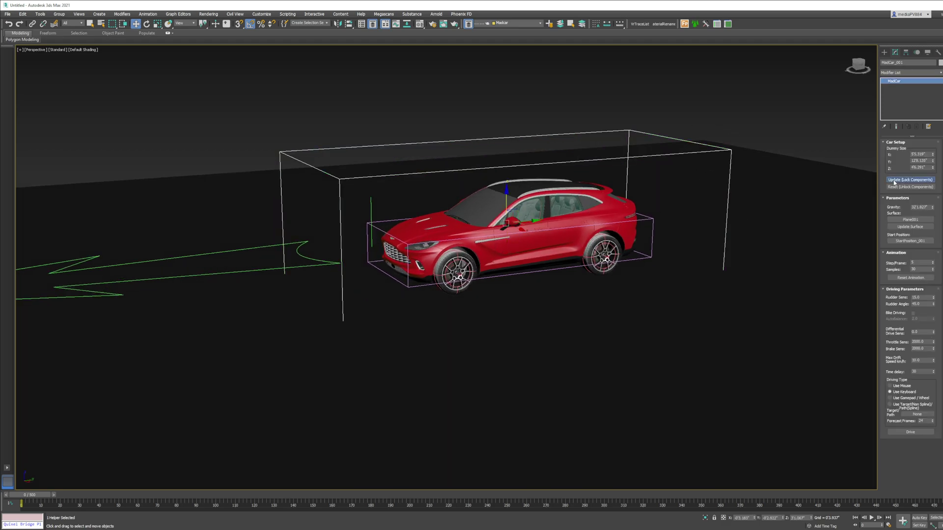
- Inspect the tilted wheels from behind and record a test drive with throttle, left turn, brake and hand brake
{"action": "middle_click_drag", "start_coordinate": [339, 287], "coordinate": [267, 261], "text": "alt"}
{"action": "scroll", "coordinate": [446, 216], "scroll_direction": "up", "scroll_amount": 2}
{"action": "scroll", "coordinate": [491, 197], "scroll_direction": "up", "scroll_amount": 3}
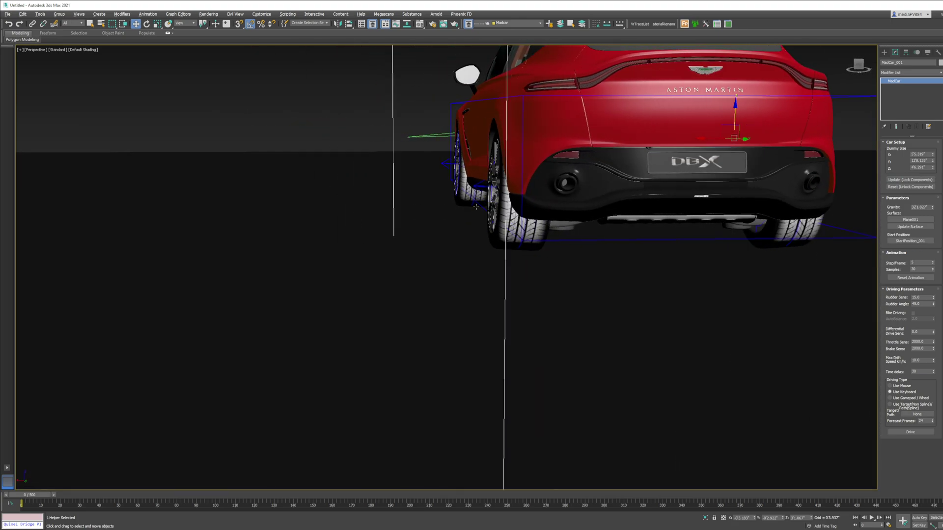
{"action": "middle_click_drag", "start_coordinate": [527, 189], "coordinate": [502, 186], "text": "alt"}
{"action": "scroll", "coordinate": [472, 178], "scroll_direction": "down", "scroll_amount": 8}
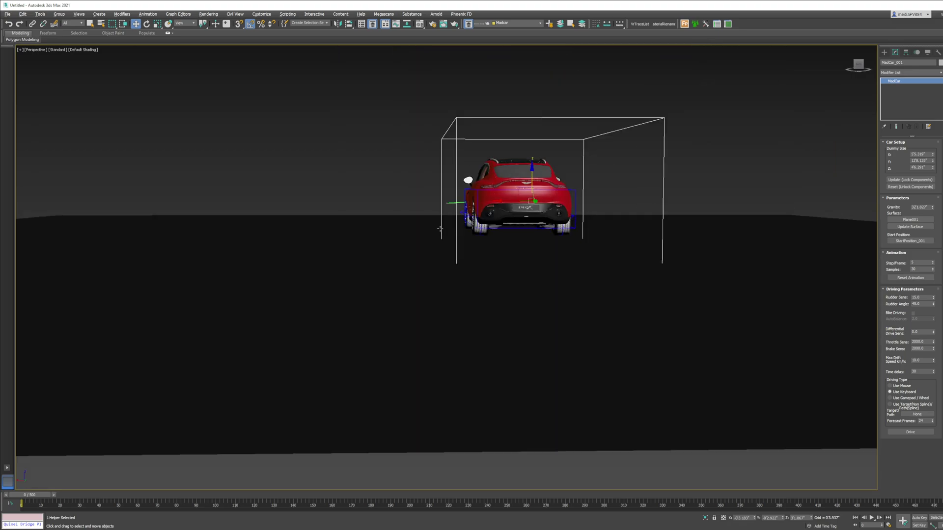
{"action": "middle_click_drag", "start_coordinate": [472, 178], "coordinate": [575, 223], "text": "alt"}
{"action": "left_click", "coordinate": [932, 431]}
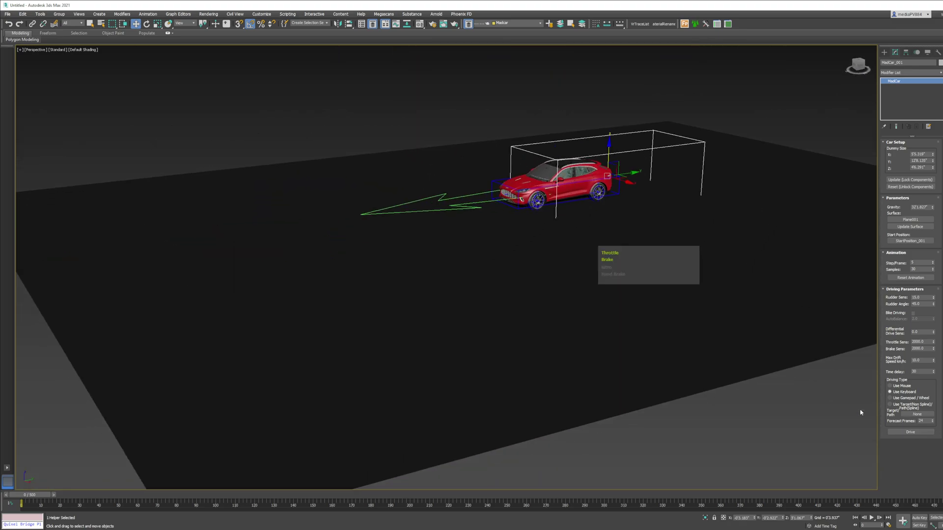
{"action": "key", "text": "Up"}
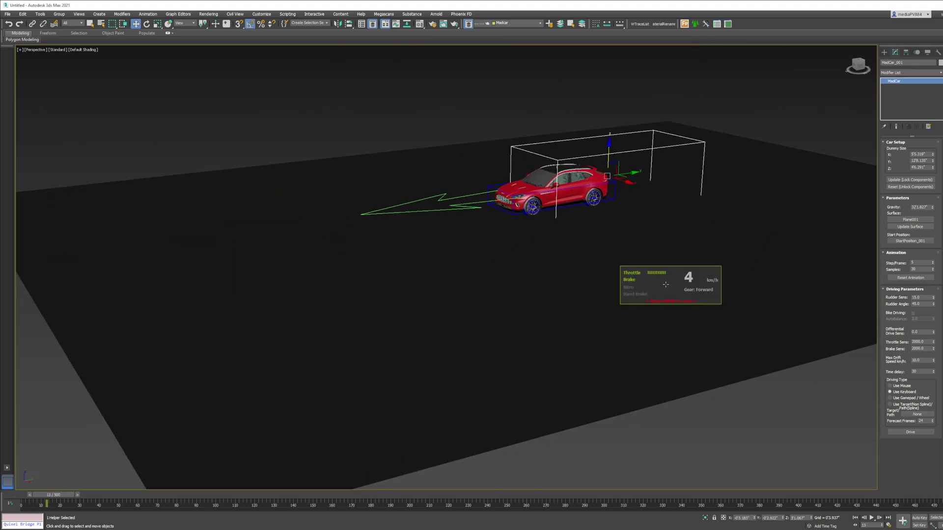
{"action": "key", "text": "Left"}
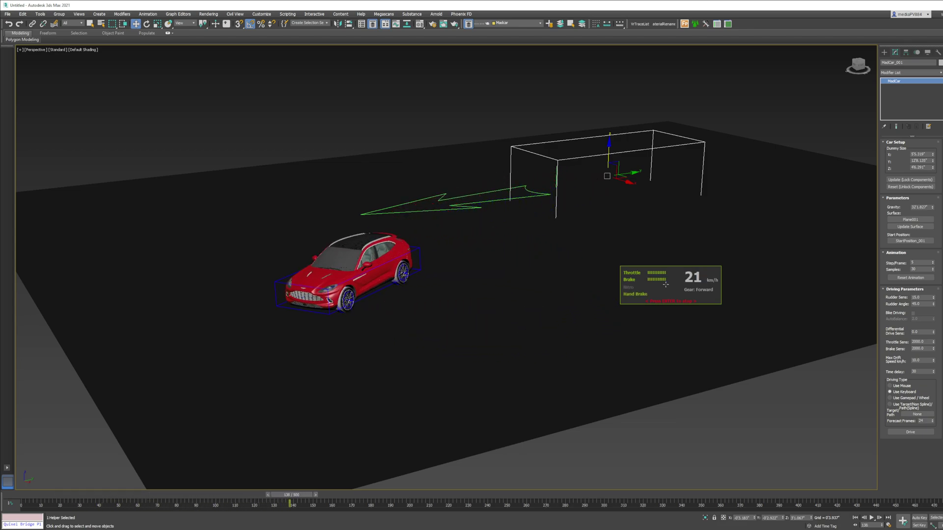
{"action": "key", "text": "Down"}
{"action": "key", "text": "Return"}
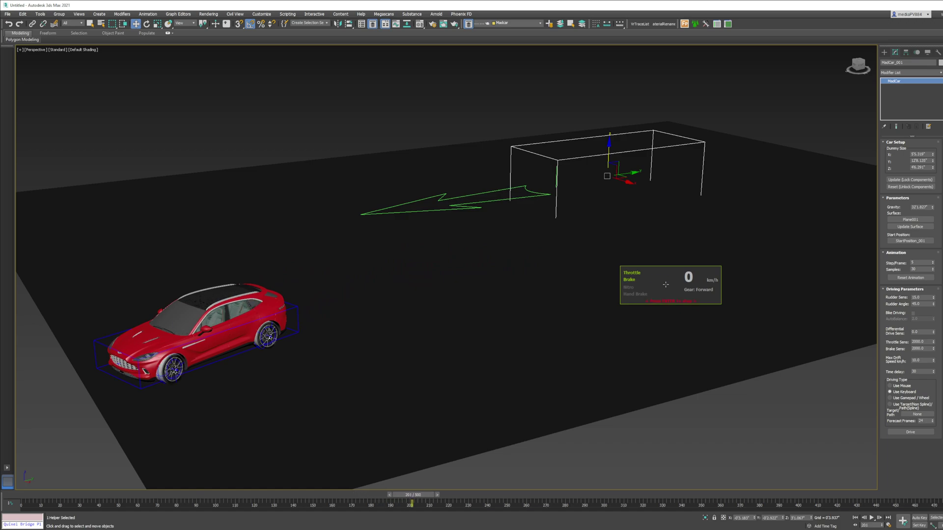
- Reset MadCar at frame 0 and record a new drive using throttle, nitro, left turns and braking
{"action": "left_click", "coordinate": [30, 496]}
{"action": "left_click", "coordinate": [909, 188]}
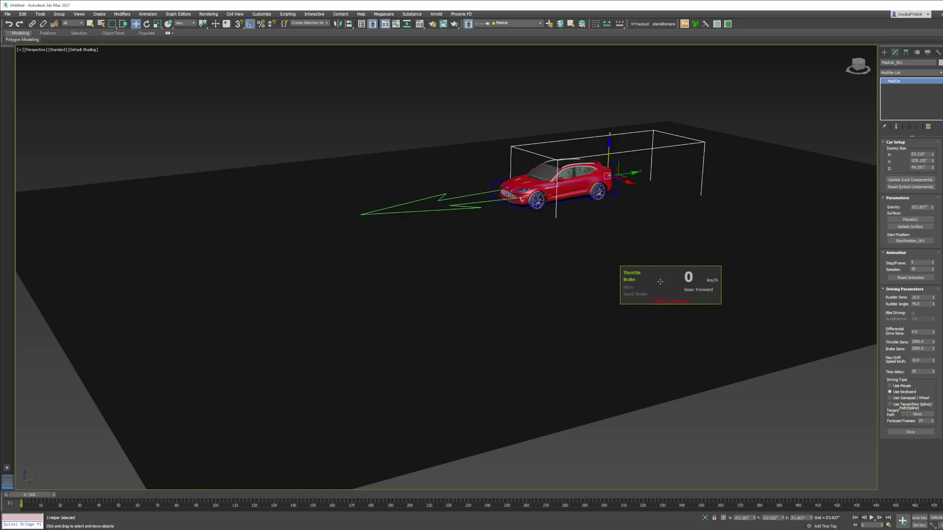
{"action": "key", "text": "Return"}
{"action": "key", "text": "Up"}
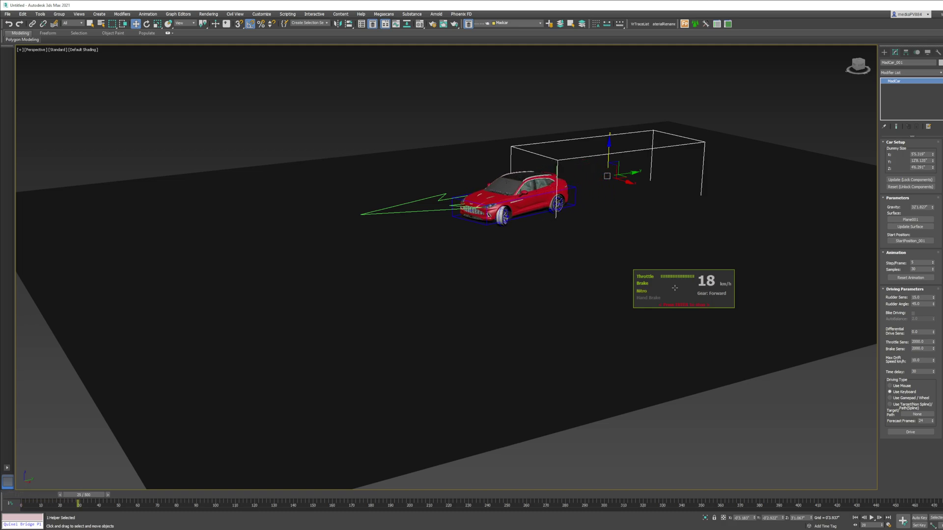
{"action": "key", "text": "Left"}
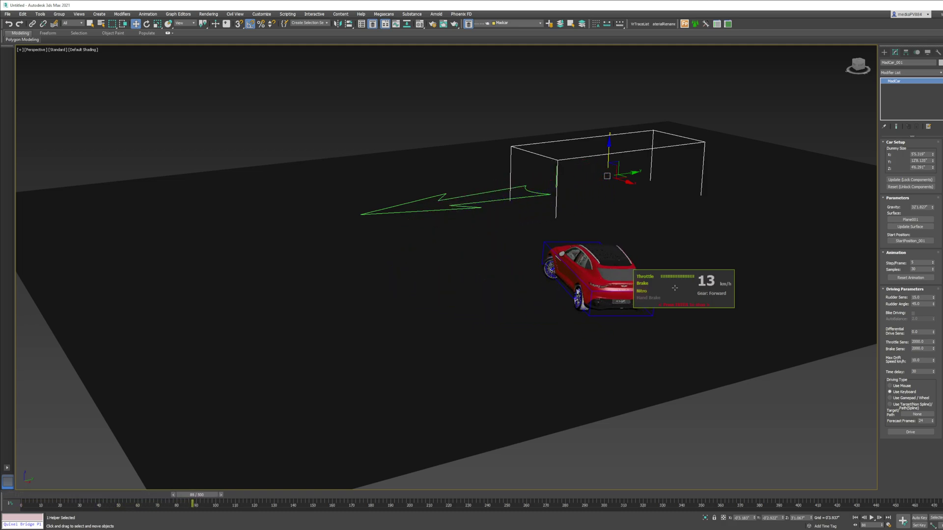
{"action": "key", "text": "Down"}
{"action": "key", "text": "Up"}
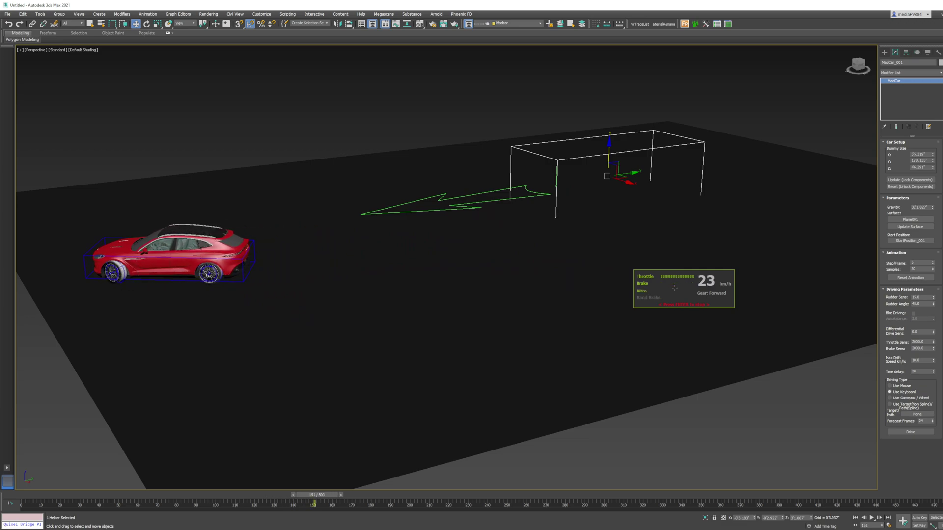
{"action": "key", "text": "Down"}
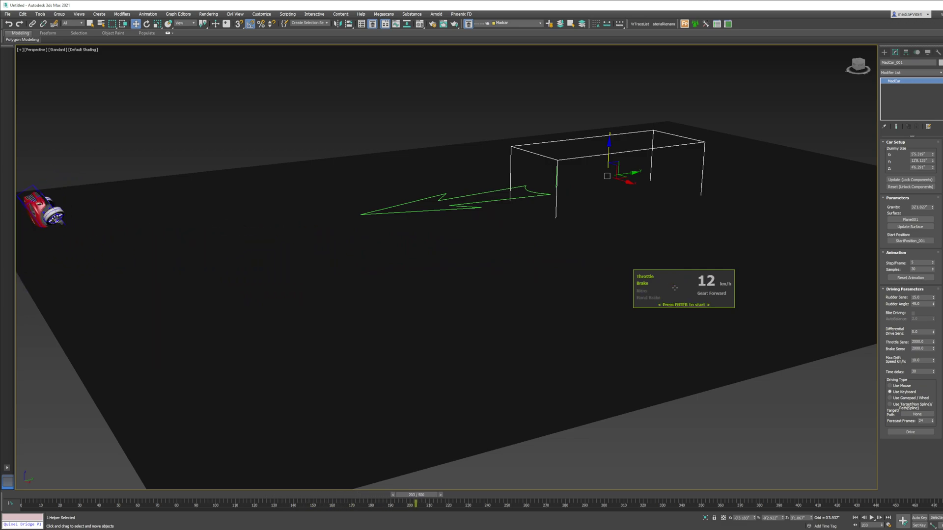
- Scrub back through the recorded drive to review it and return to frame 0
{"action": "left_click_drag", "start_coordinate": [425, 500], "coordinate": [236, 509]}
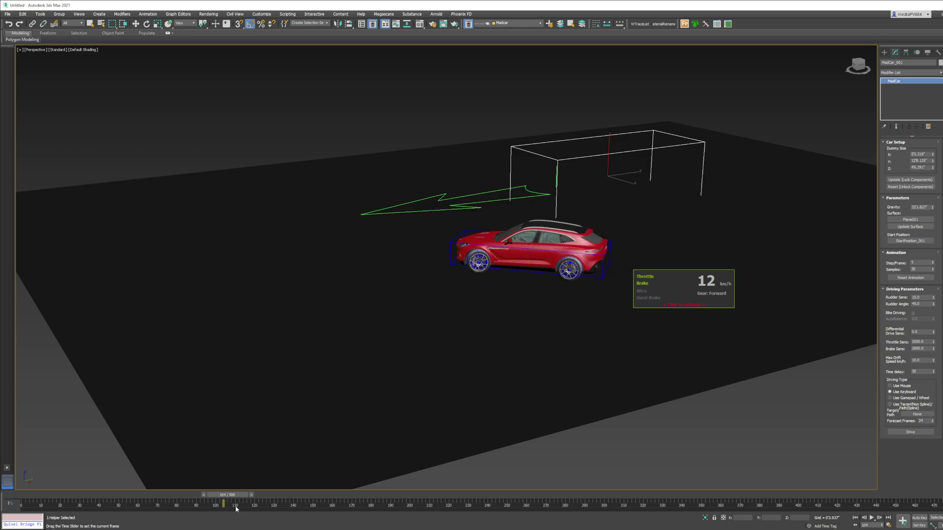
{"action": "left_click_drag", "start_coordinate": [237, 509], "coordinate": [16, 504]}
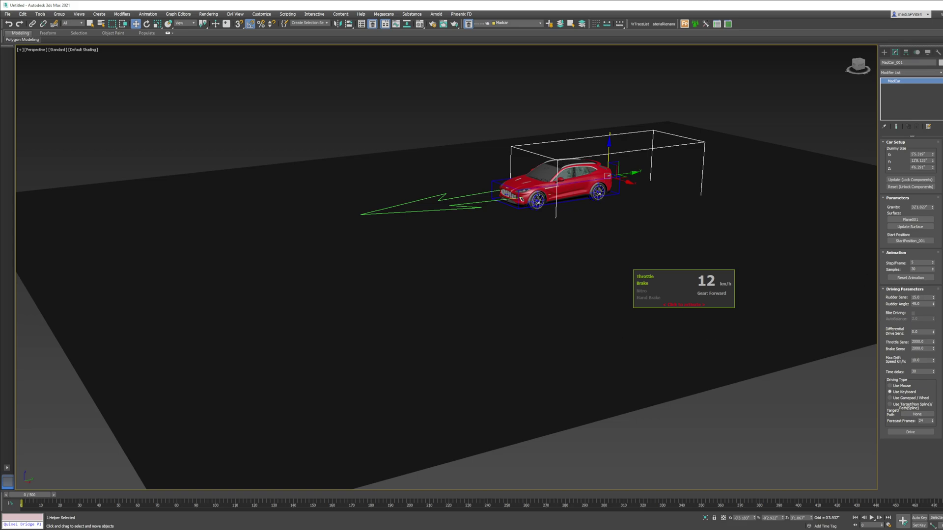